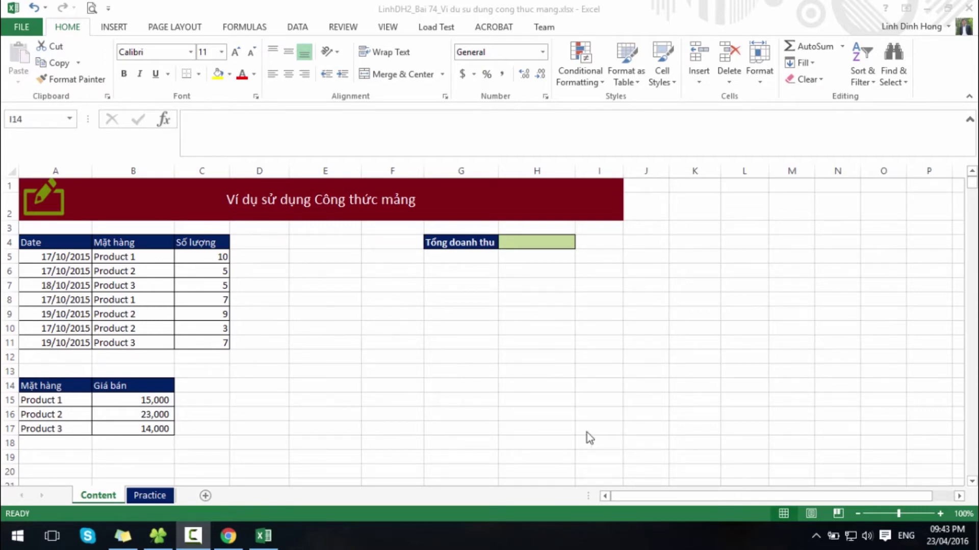
- Review the sales table's dates, products and quantities, the price list, and the empty total revenue cell
click(143, 300)
drag(68, 247, 204, 343)
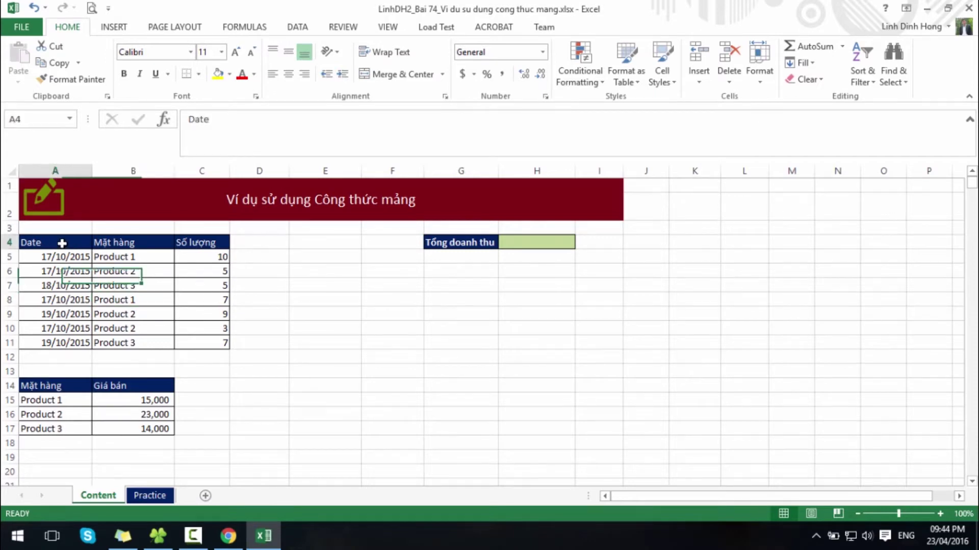
click(137, 285)
click(90, 268)
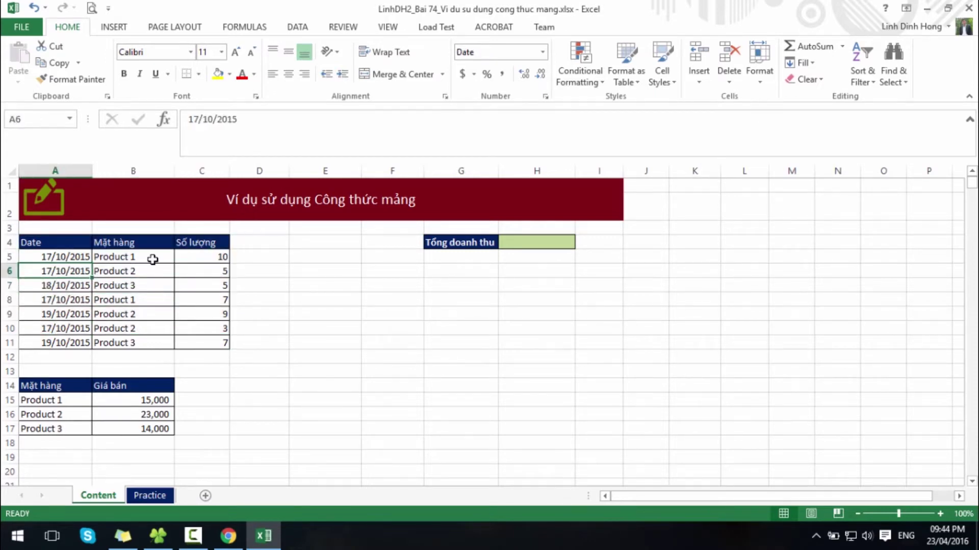
click(151, 258)
click(203, 257)
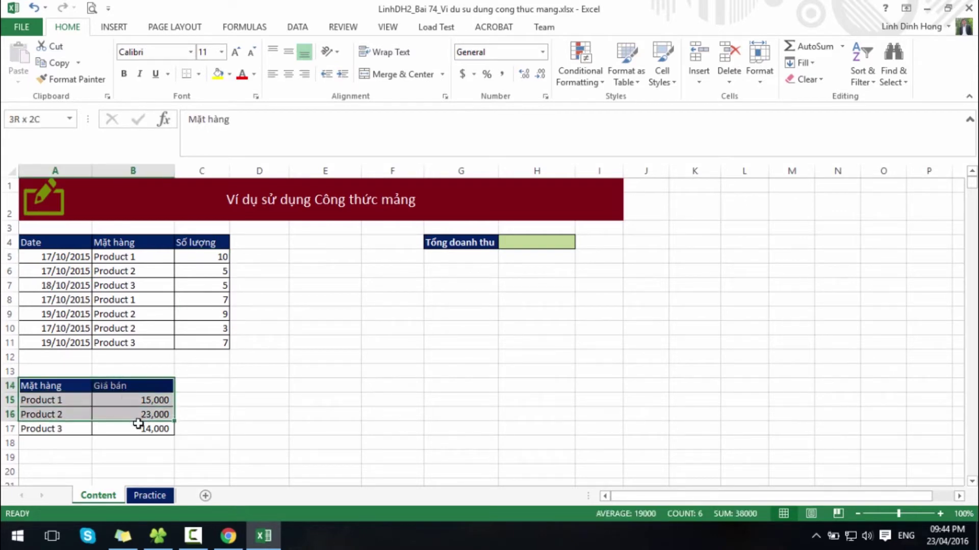
drag(44, 389, 125, 427)
key(Return)
click(60, 405)
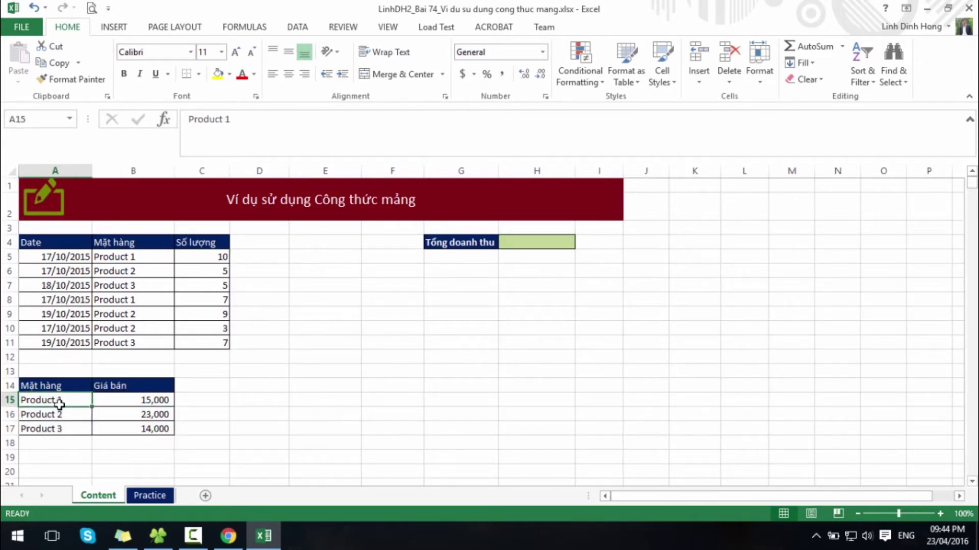
drag(136, 399, 148, 427)
click(325, 371)
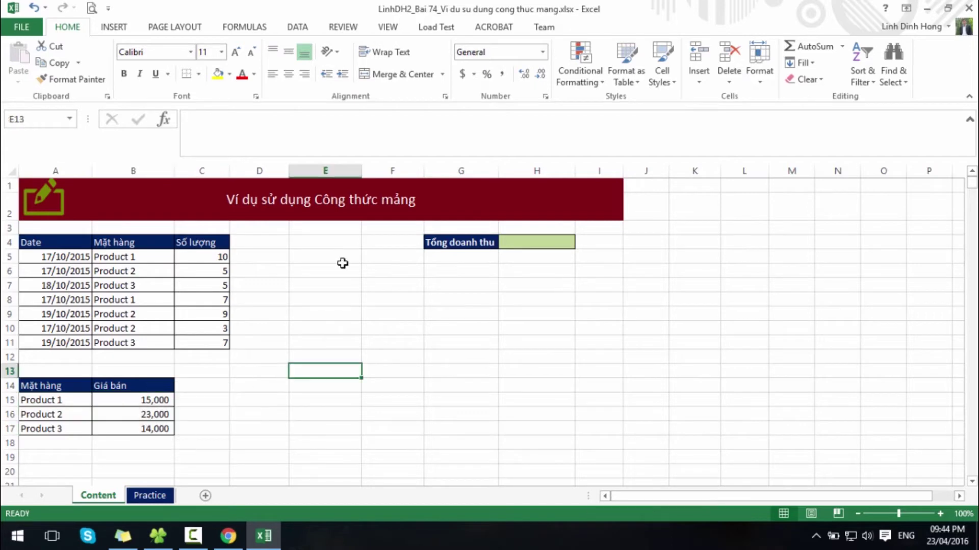
click(463, 243)
click(535, 242)
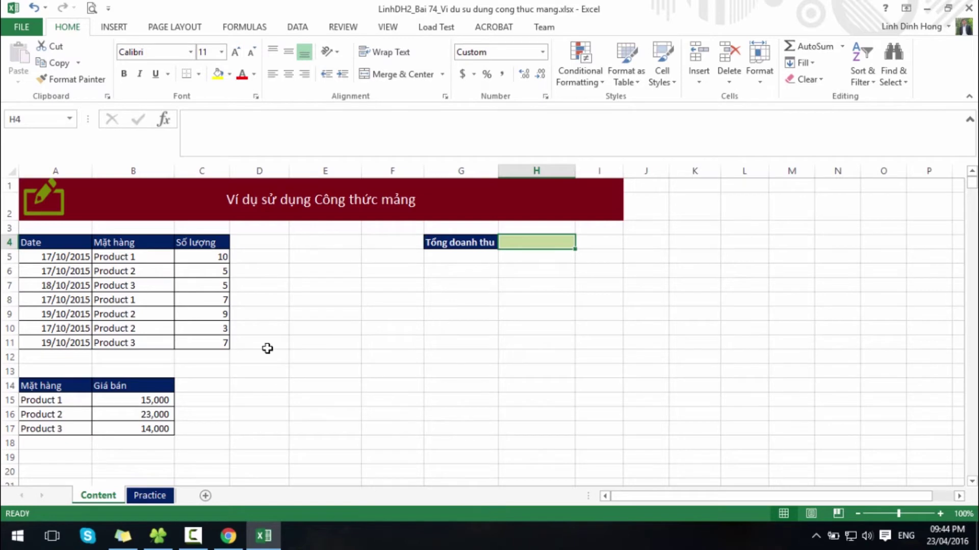
- Add the headers 'Giá bán' in D4 and 'Thành tiền' in E4
click(262, 243)
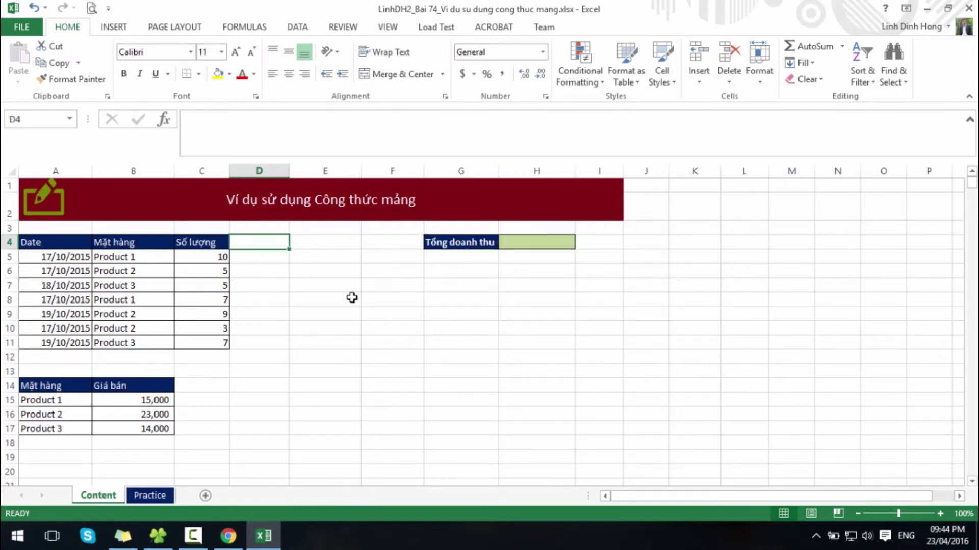
text(Giá b)
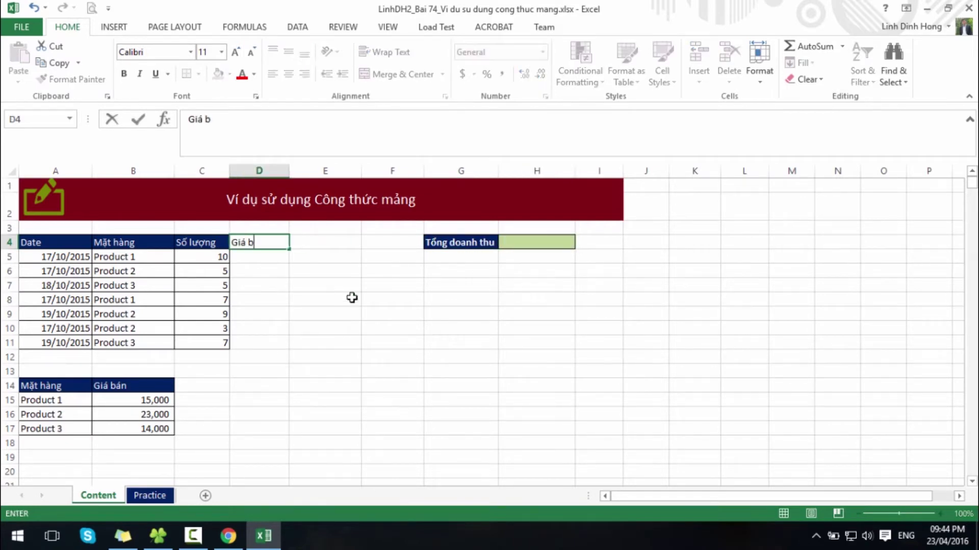
key(Return)
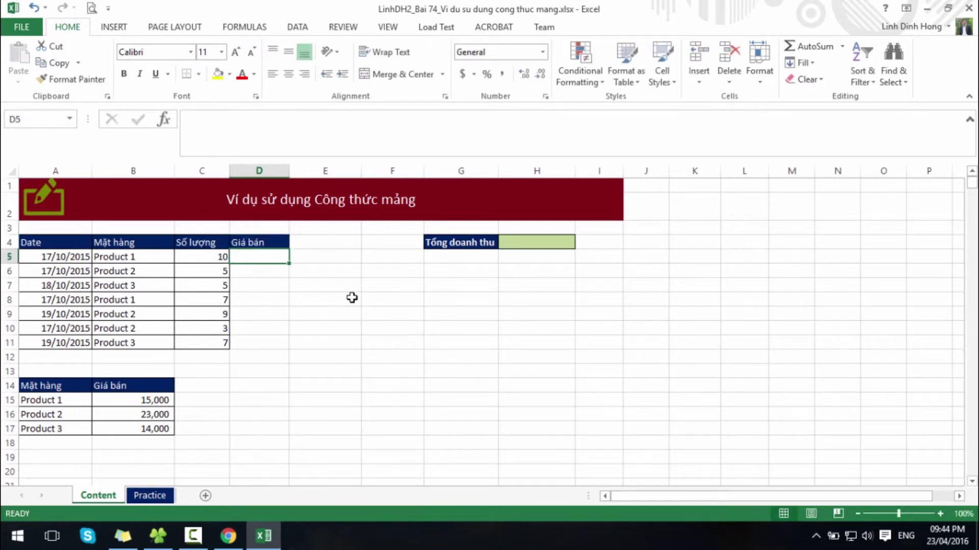
key(Up)
key(Right)
text(Thành tiền)
key(Return)
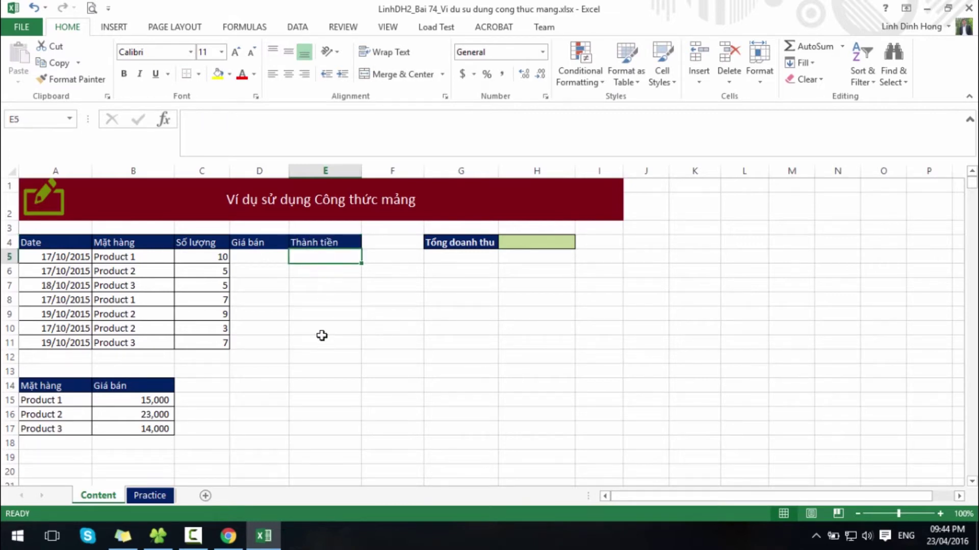
- Apply All Borders to the quantity, price and amount columns C4:E11
mouse_move(209, 241)
mouse_down()
mouse_move(309, 318)
mouse_move(312, 341)
mouse_up()
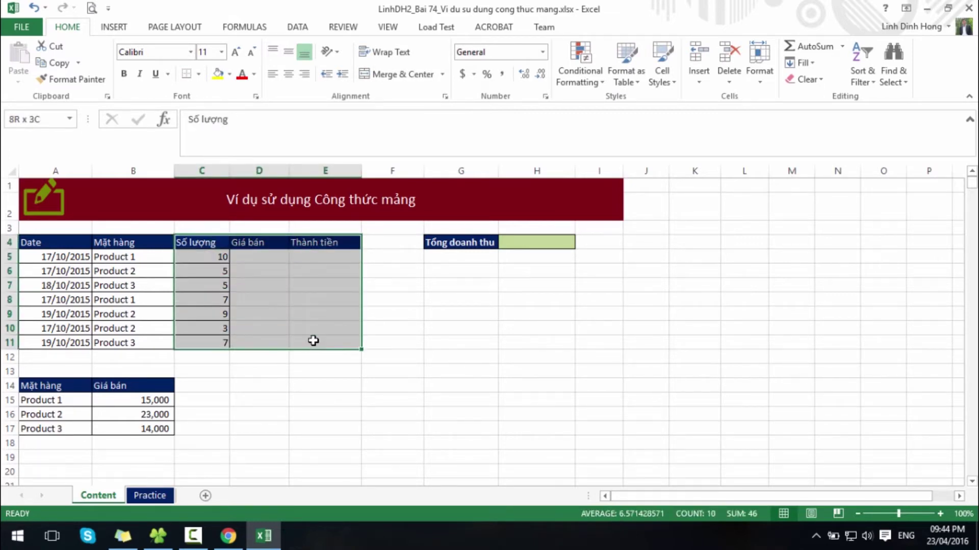
click(198, 75)
click(223, 177)
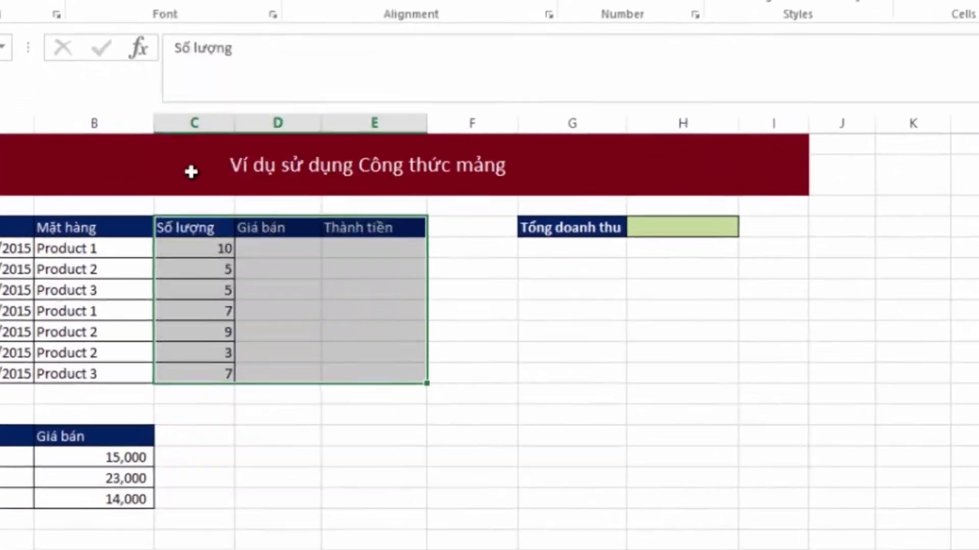
click(265, 254)
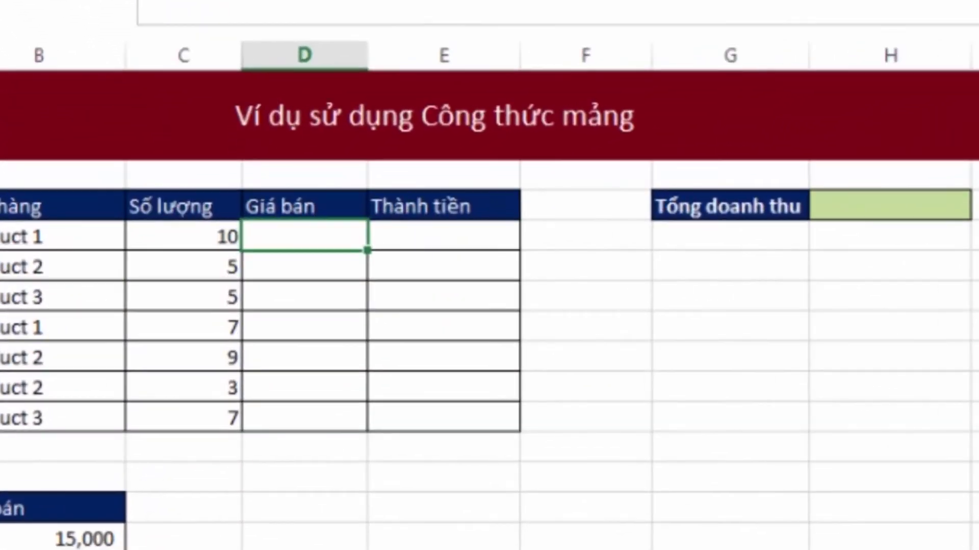
- Enter =VLOOKUP(B5,$A$15:$B$17,2,FALSE) in D5 and fill it down to row 11
text(=vl)
key(Tab)
key(Left)
key(Left)
text(,$)
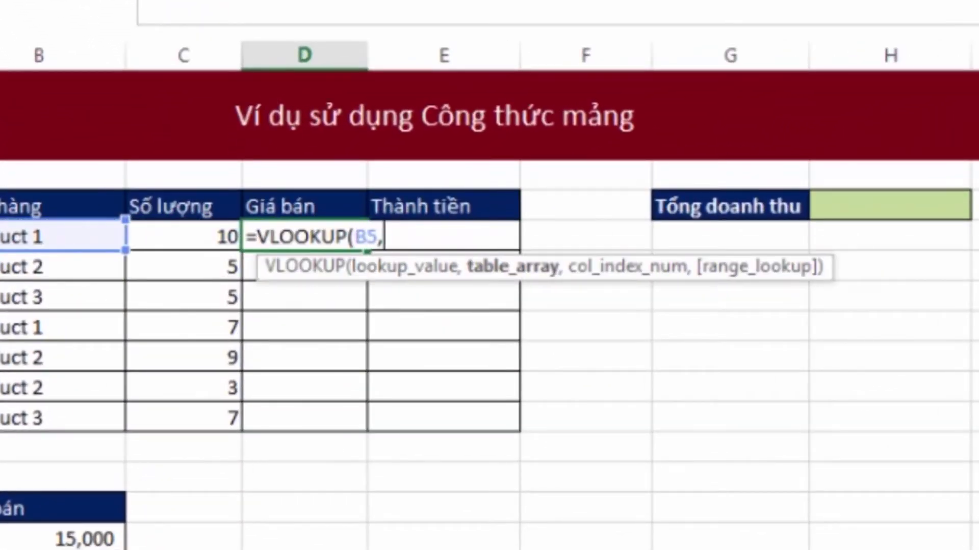
text(A$15:$B$17)
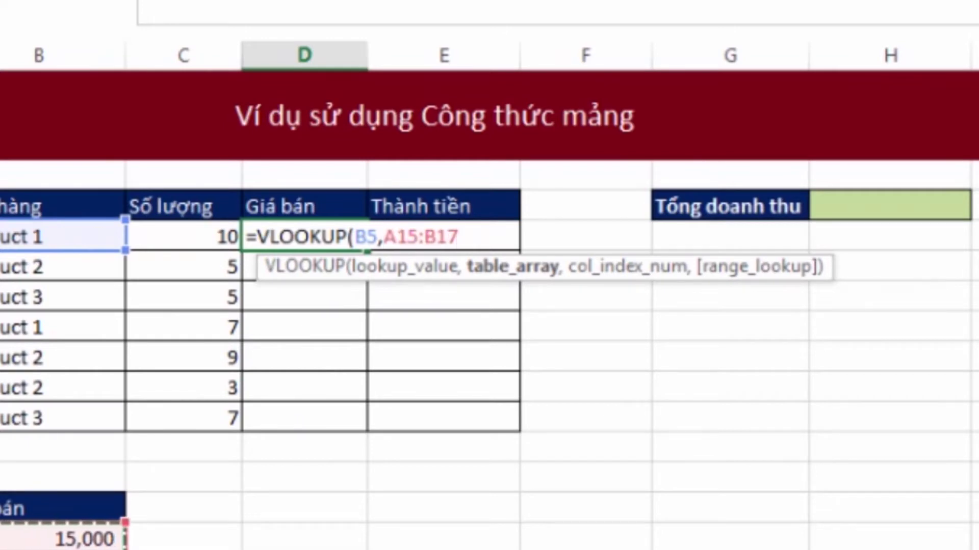
key(F4)
text(,)
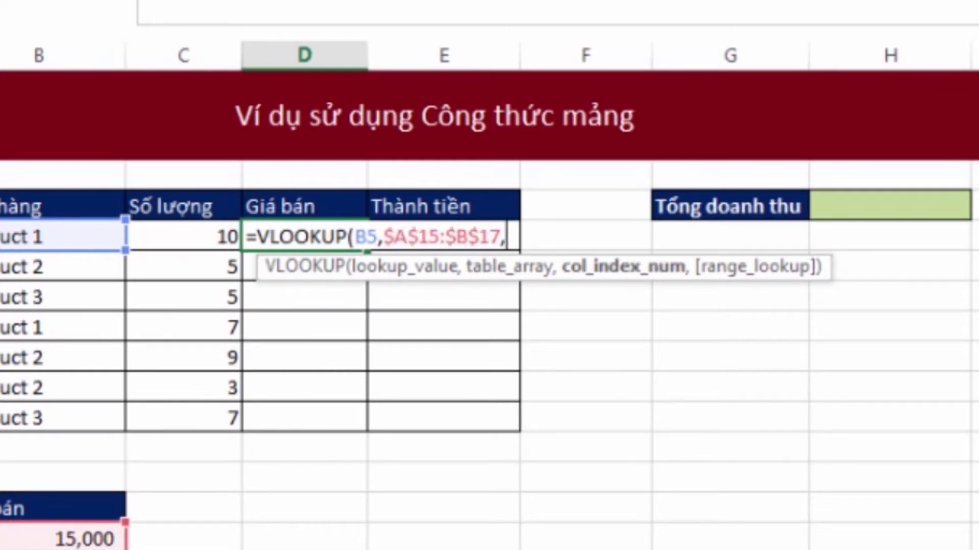
text(2,)
key(Down)
key(Tab)
text())
key(Return)
click(304, 236)
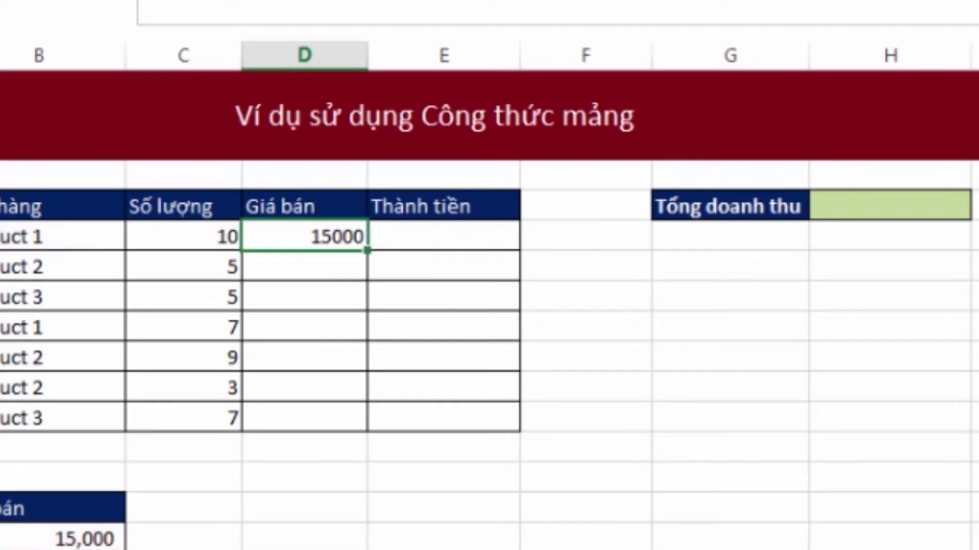
double_click(368, 248)
- Enter =C5*D5 in E5 and fill it down through E11
click(437, 236)
text(=)
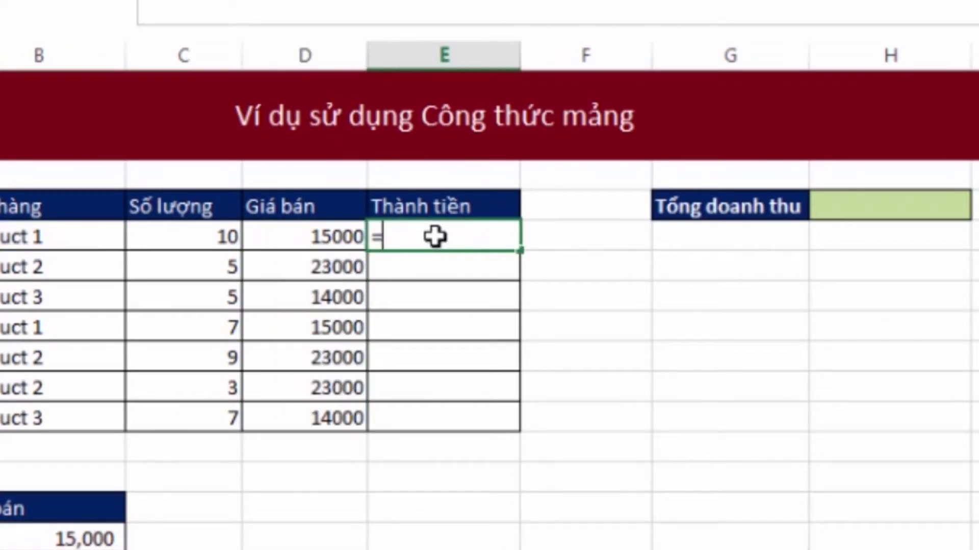
key(Left)
key(Left)
text(*)
key(Left)
key(ctrl+Return)
key(Left)
key(ctrl+Down)
key(Right)
key(ctrl+shift+Up)
key(ctrl+d)
- Format the price and amount values with Comma Style and no decimal places
mouse_move(354, 236)
mouse_down()
mouse_move(455, 330)
mouse_move(443, 418)
mouse_up()
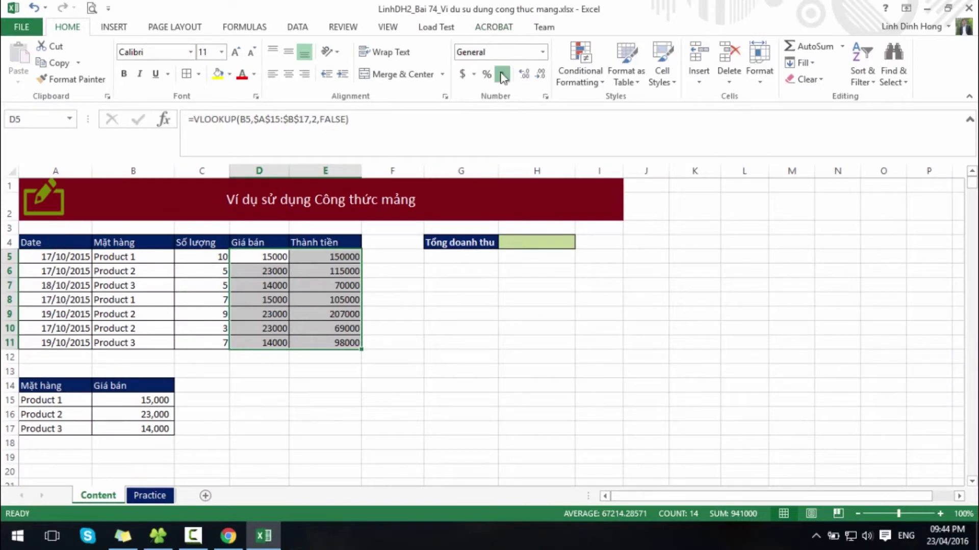
click(502, 74)
click(539, 74)
click(540, 74)
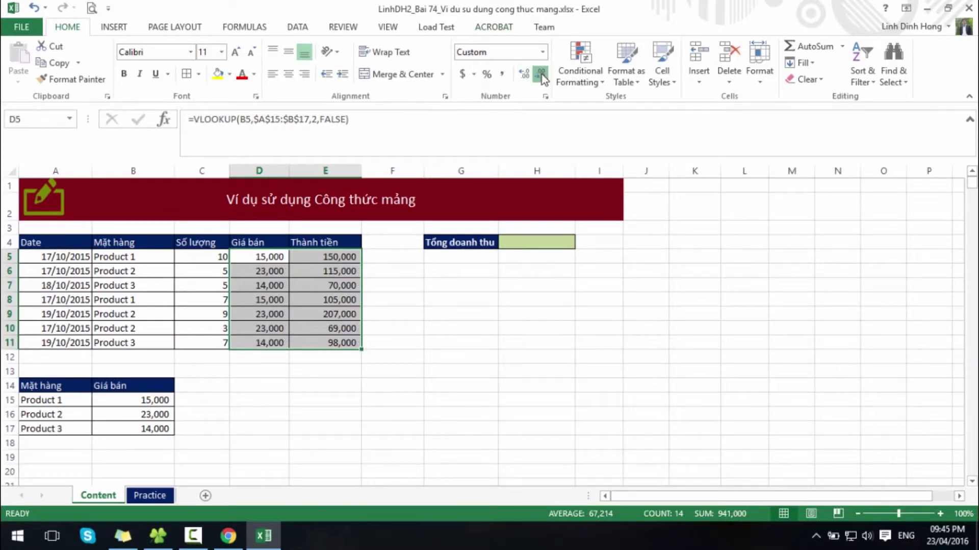
click(530, 242)
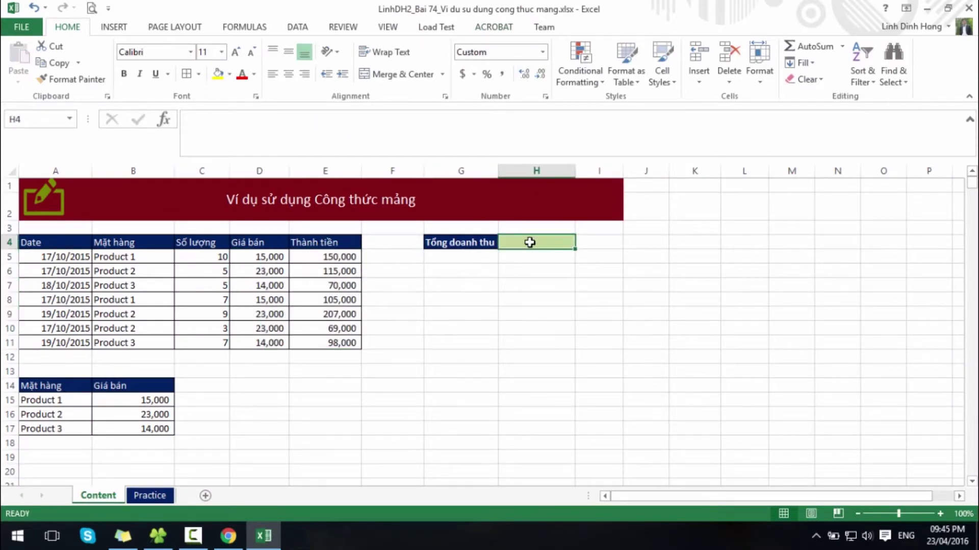
- Enter a SUM of the Thành tiền amounts through E11 in H4, giving 814,000
text(=sum)
key(Tab)
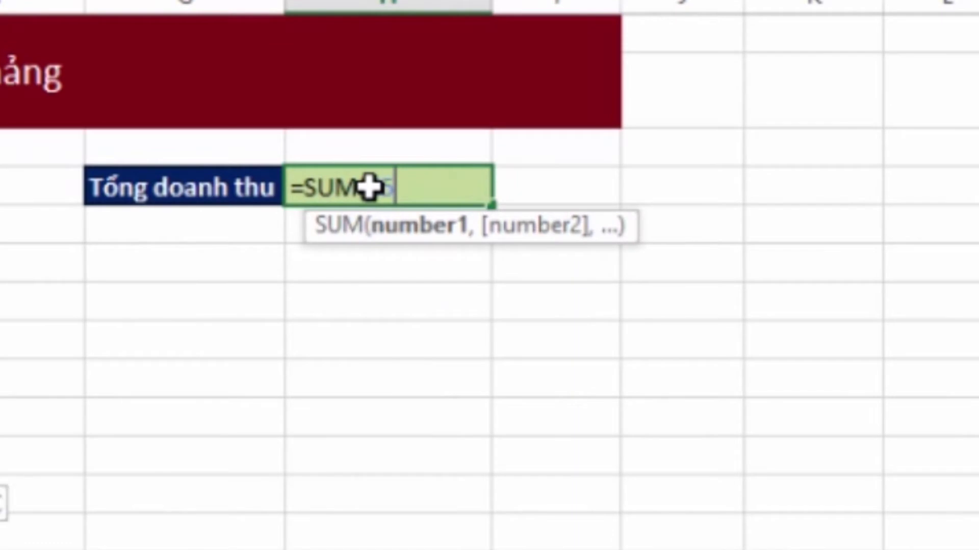
text(:E11))
key(Return)
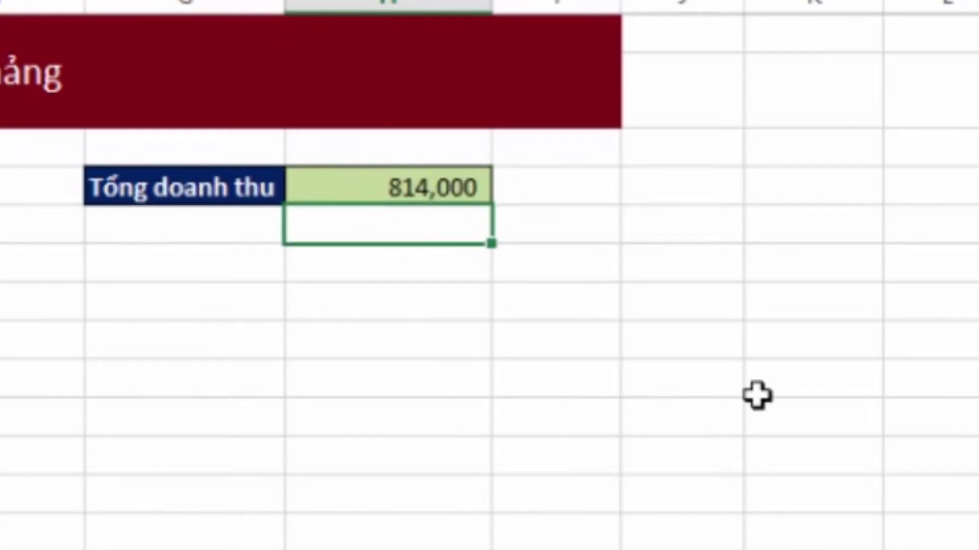
- Copy the Tổng doanh thu label and value to G9, then clear the pasted value in H9
click(255, 188)
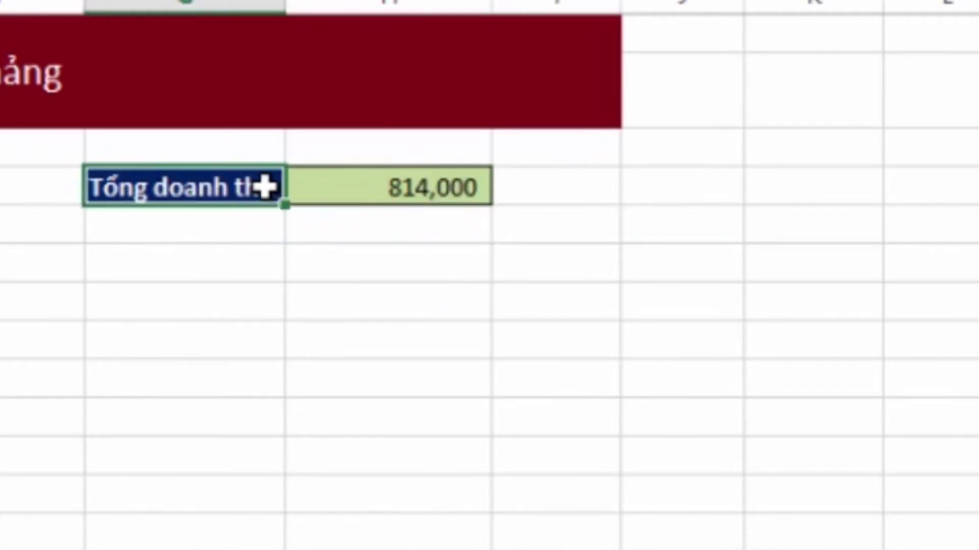
drag(254, 187, 389, 191)
key(ctrl+c)
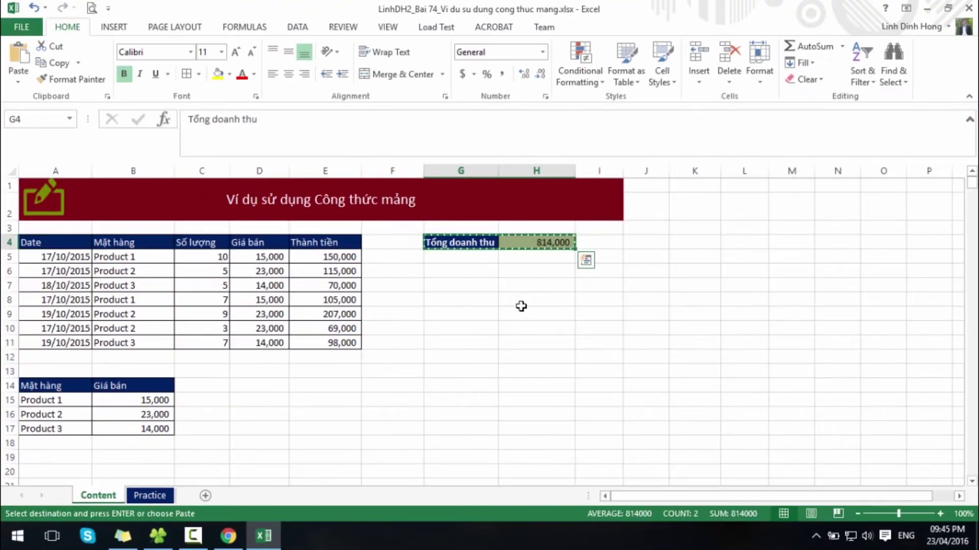
click(463, 312)
key(ctrl+v)
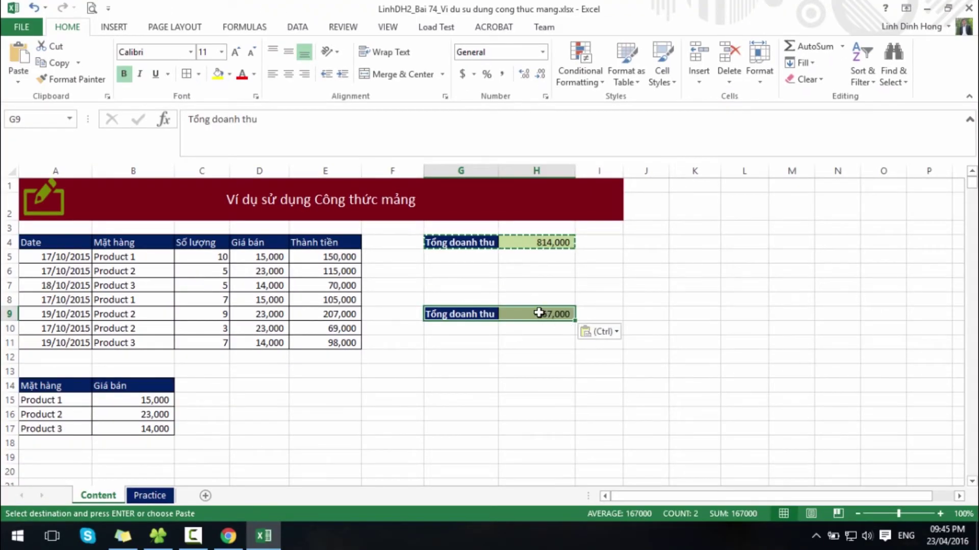
click(538, 312)
key(Delete)
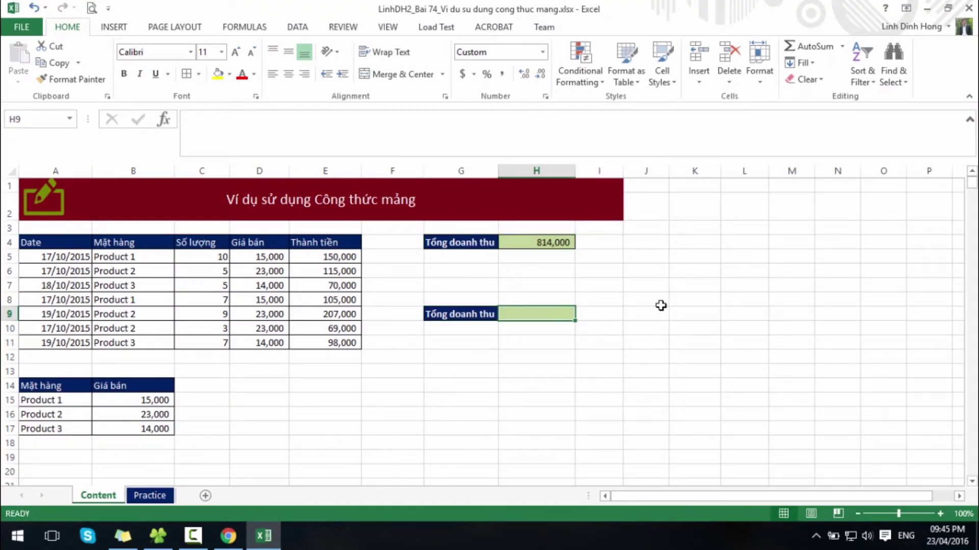
drag(260, 171, 310, 163)
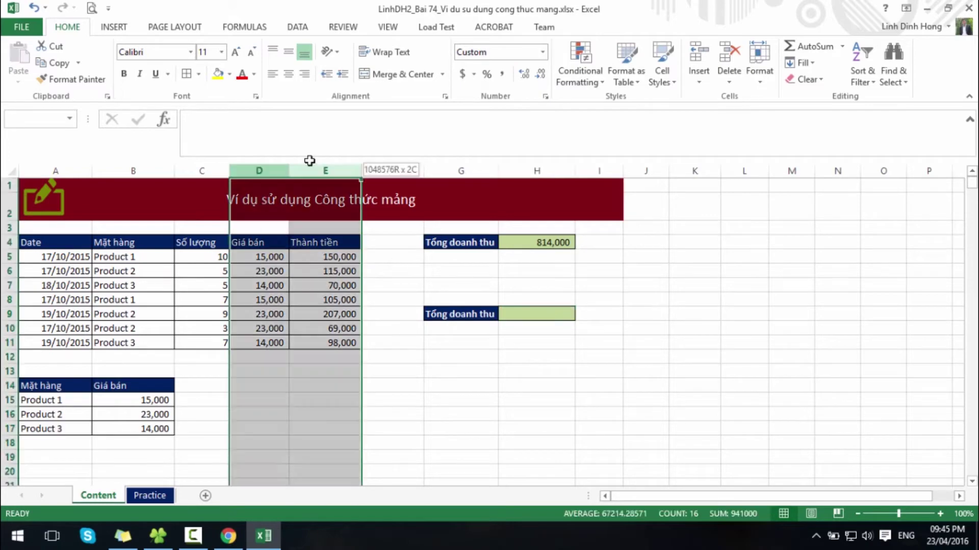
- Enter =SUMIF(A15:A17,B5,B15:B17) in G12, returning the B5 product's price 15000
click(331, 309)
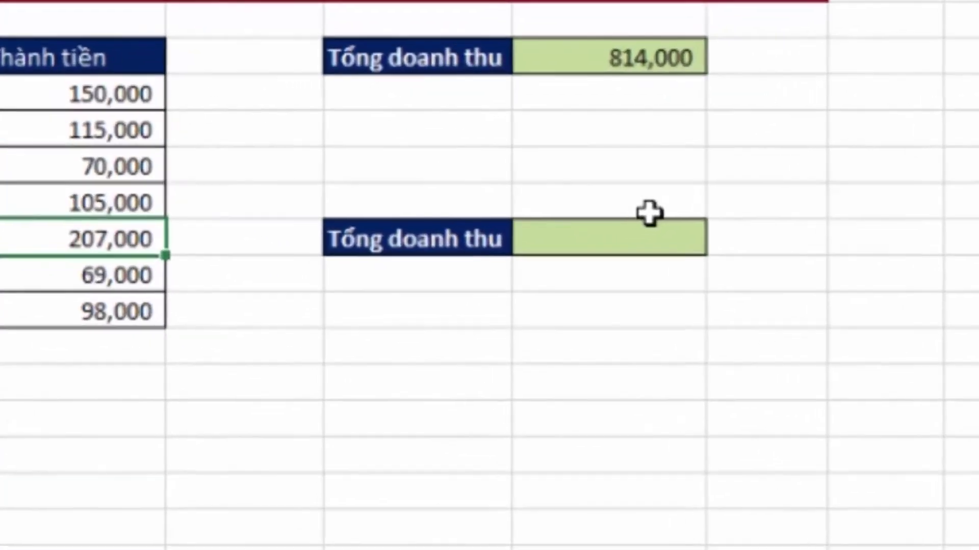
click(536, 313)
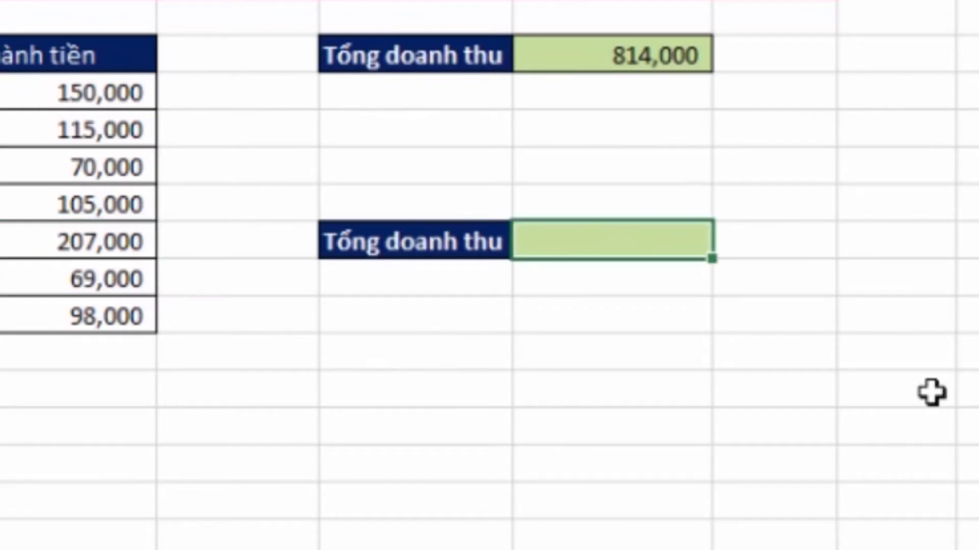
key(Down)
key(Down)
key(Left)
key(F2)
text(=sumi)
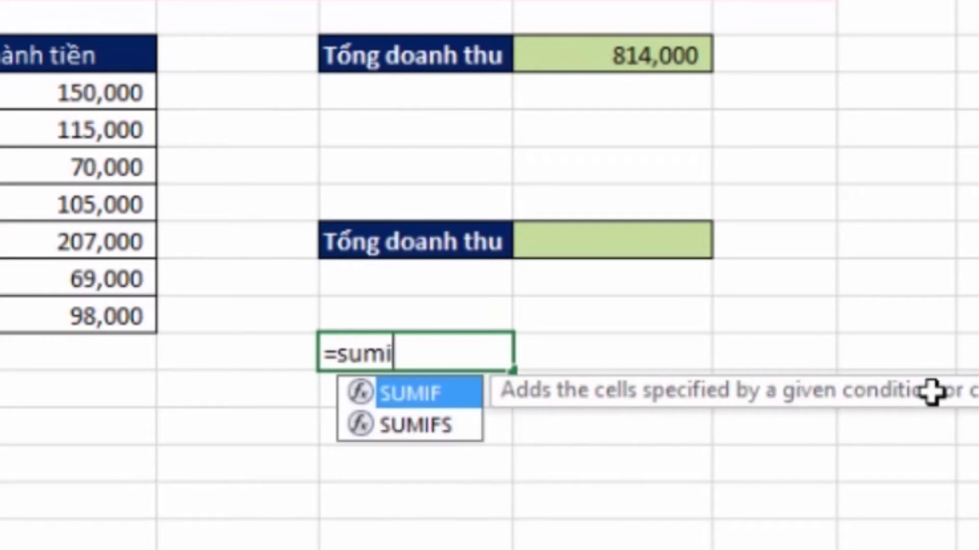
key(Tab)
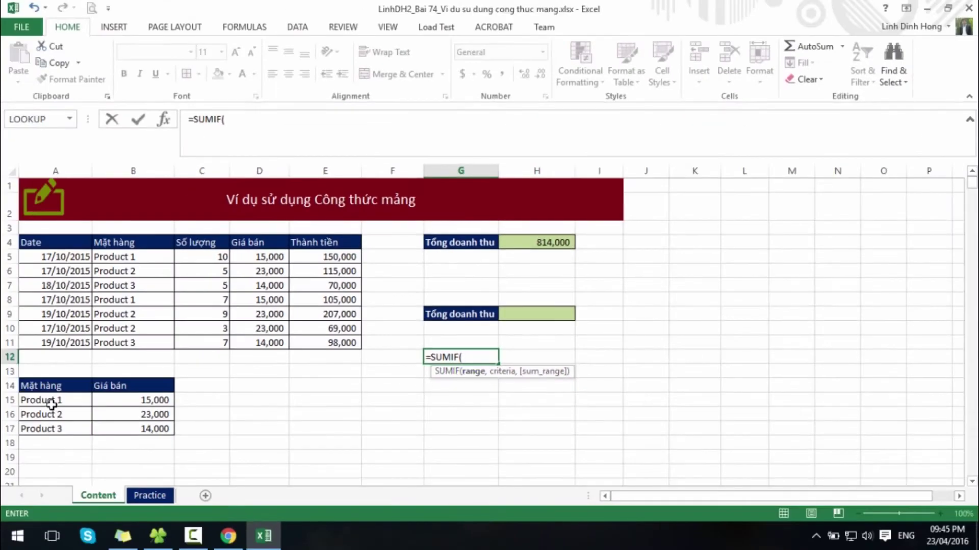
drag(55, 401, 64, 430)
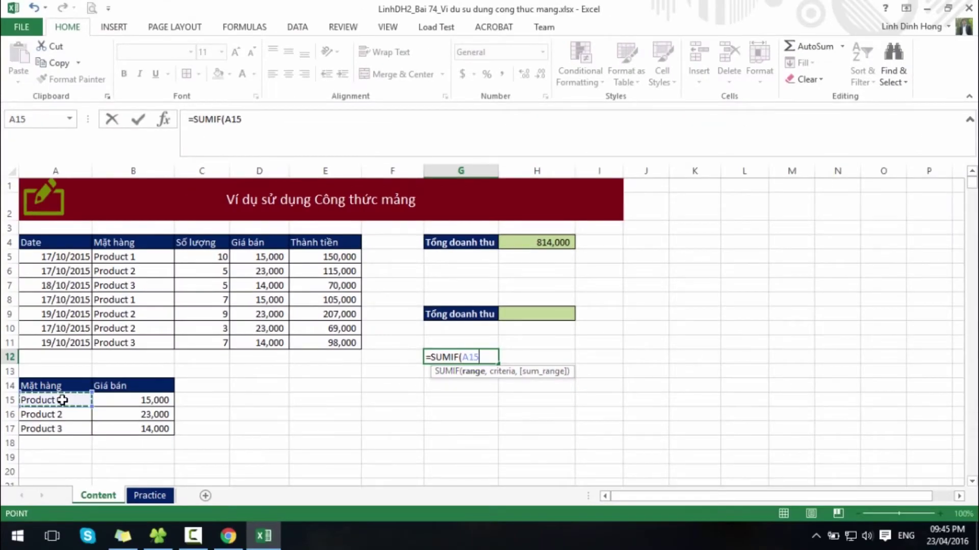
text(:A17,)
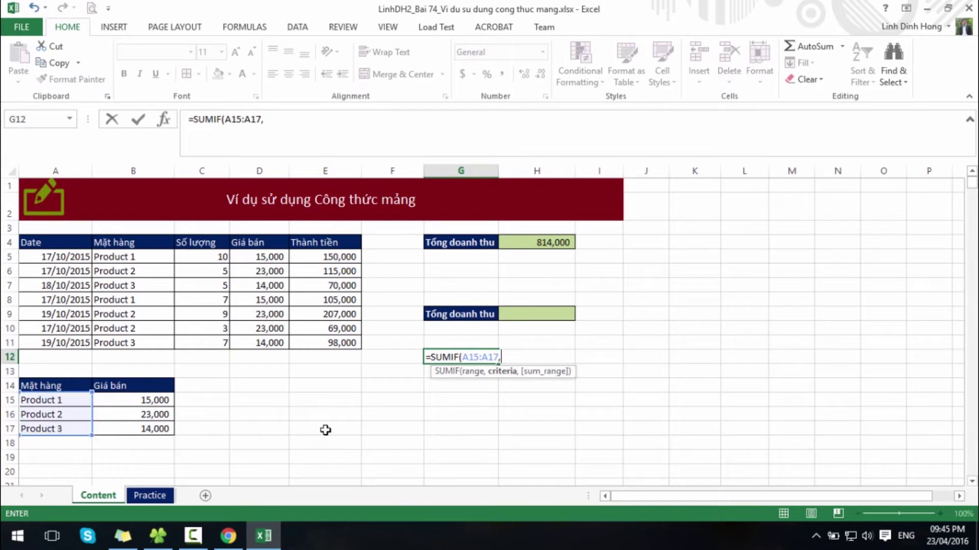
click(131, 257)
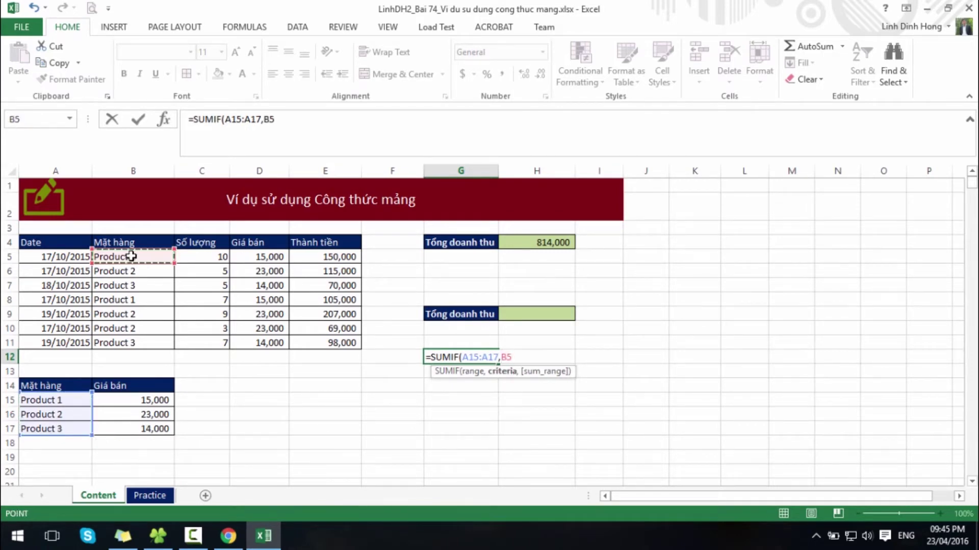
text(,)
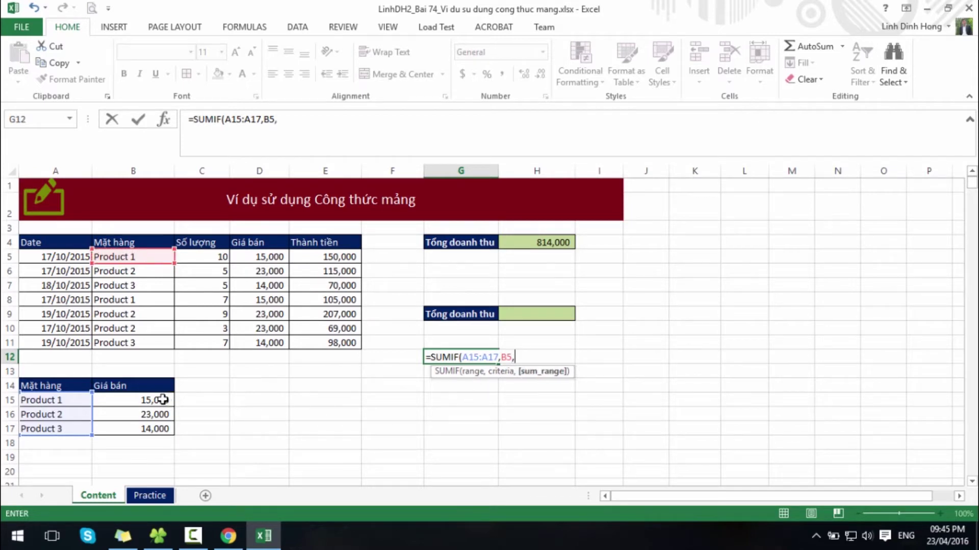
drag(158, 400, 158, 424)
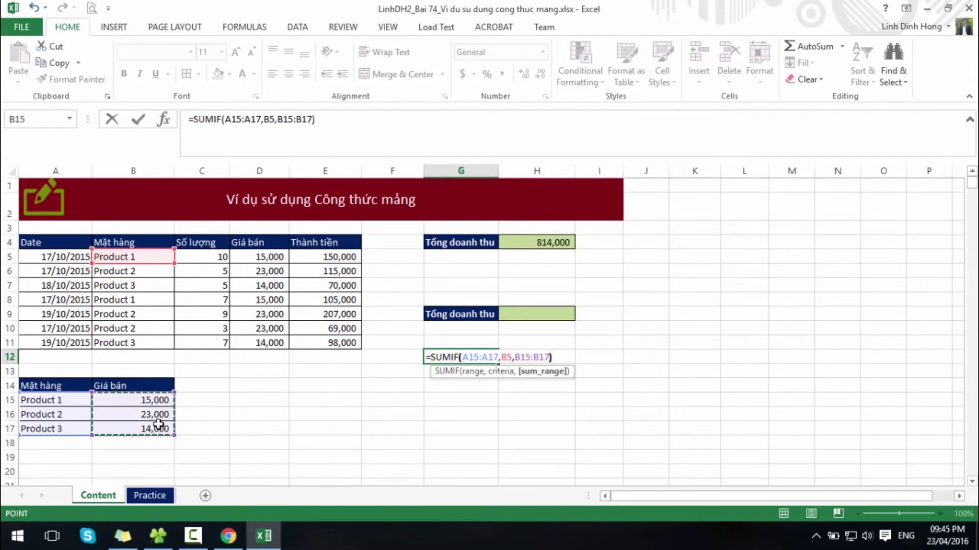
text())
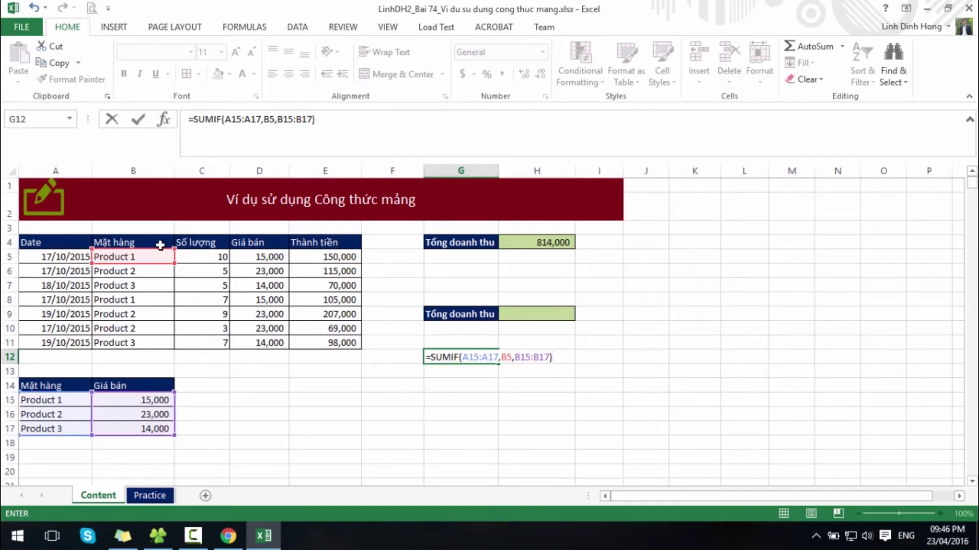
key(Return)
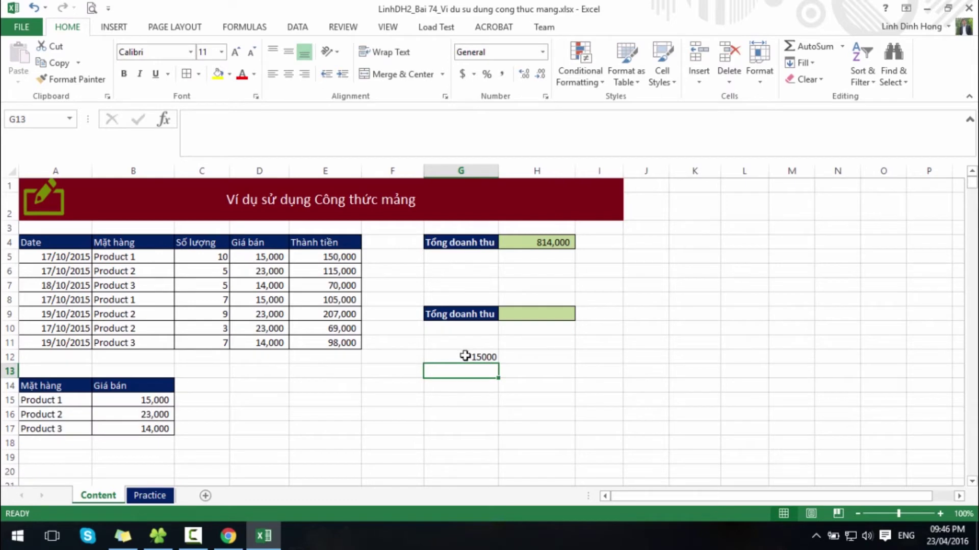
- Change G12's criteria from B5 to B6 so the SUMIF returns 23000
click(465, 355)
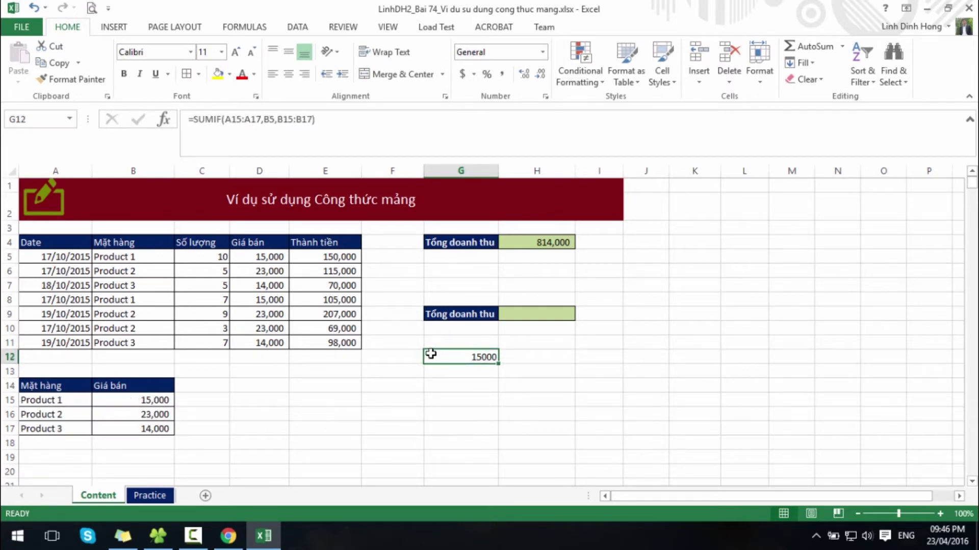
double_click(467, 359)
click(511, 358)
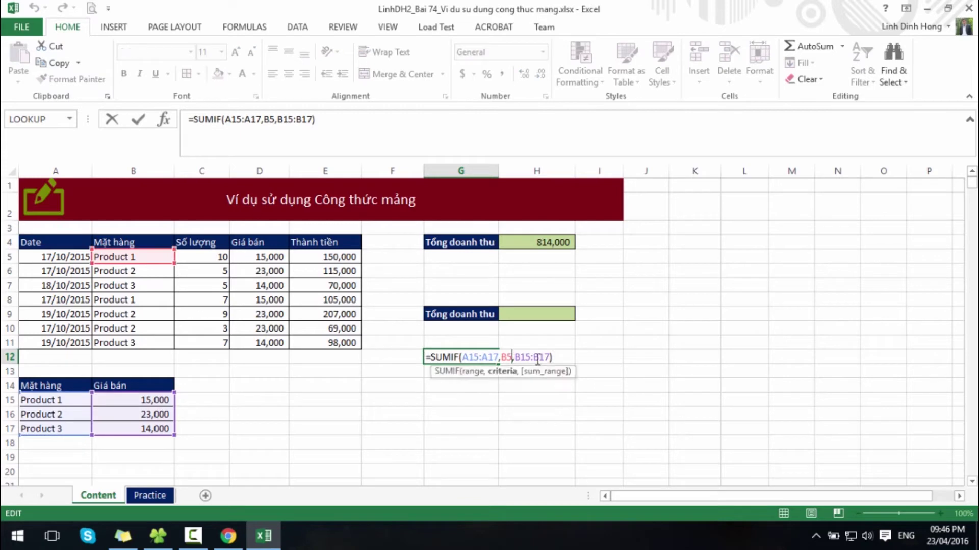
key(BackSpace)
key(BackSpace)
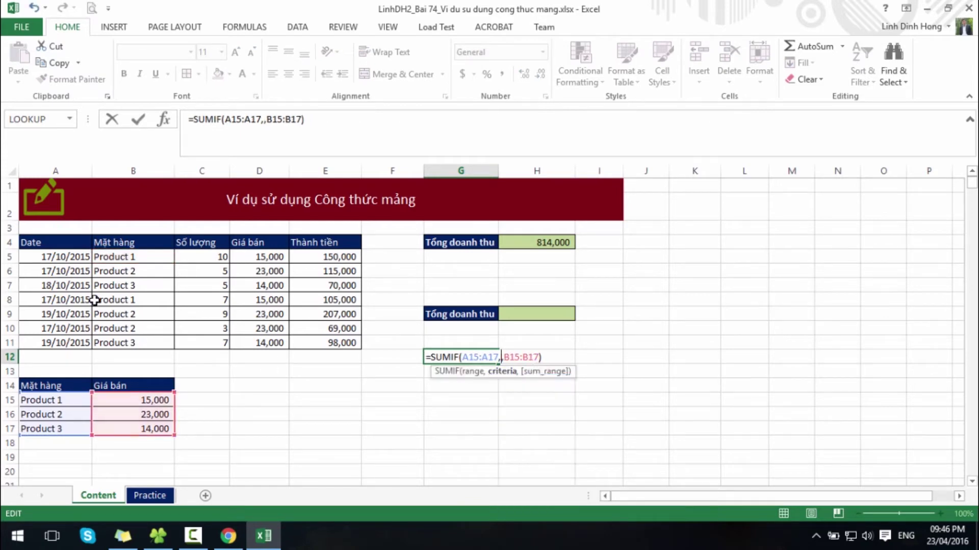
click(108, 270)
key(Return)
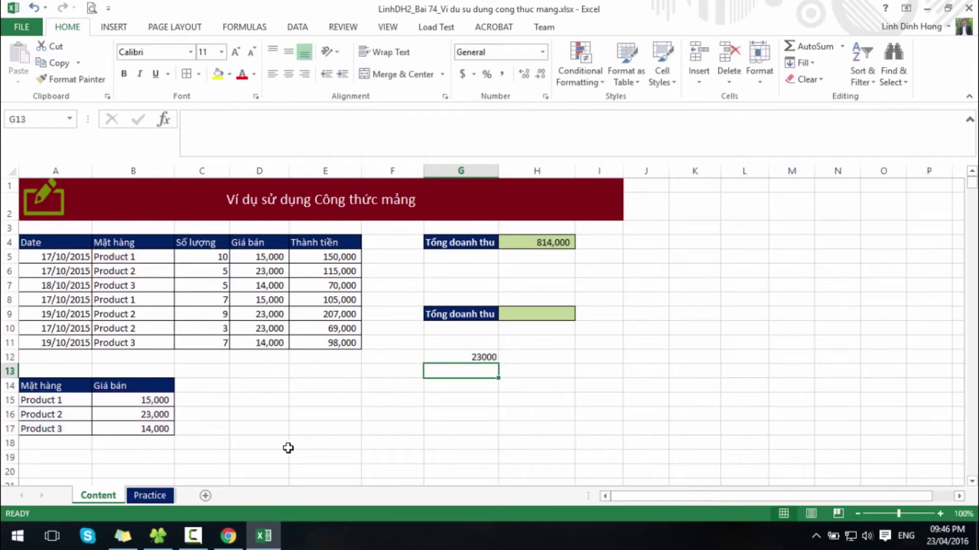
click(151, 414)
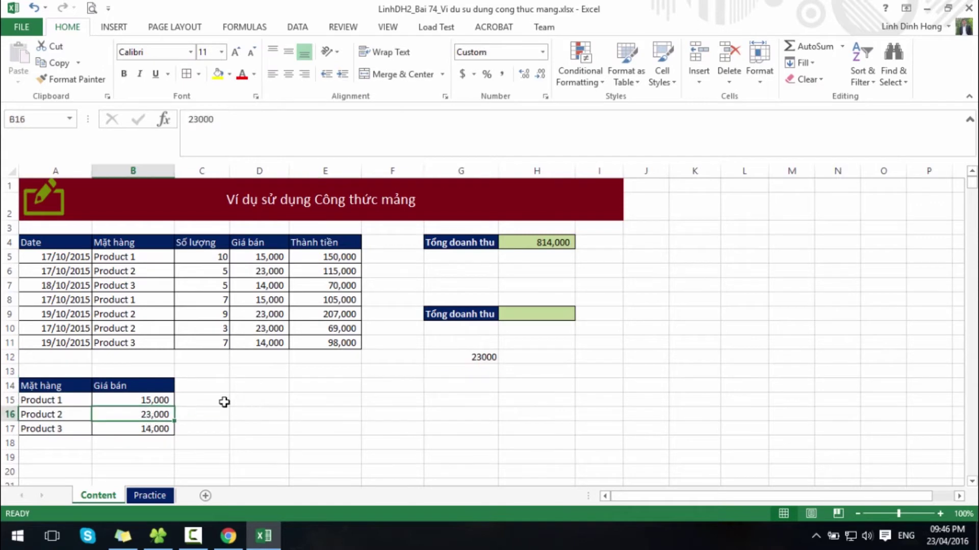
- Delete the B6 criteria from G12, leaving =SUMIF(A15:A17,,B15:B17)
click(465, 353)
key(F2)
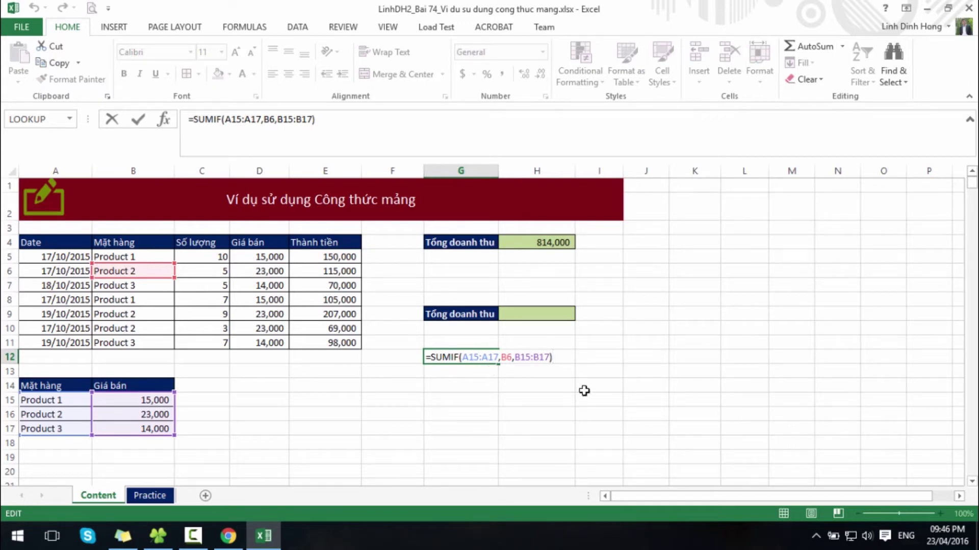
key(Left)
key(Left)
key(Left)
key(BackSpace)
key(BackSpace)
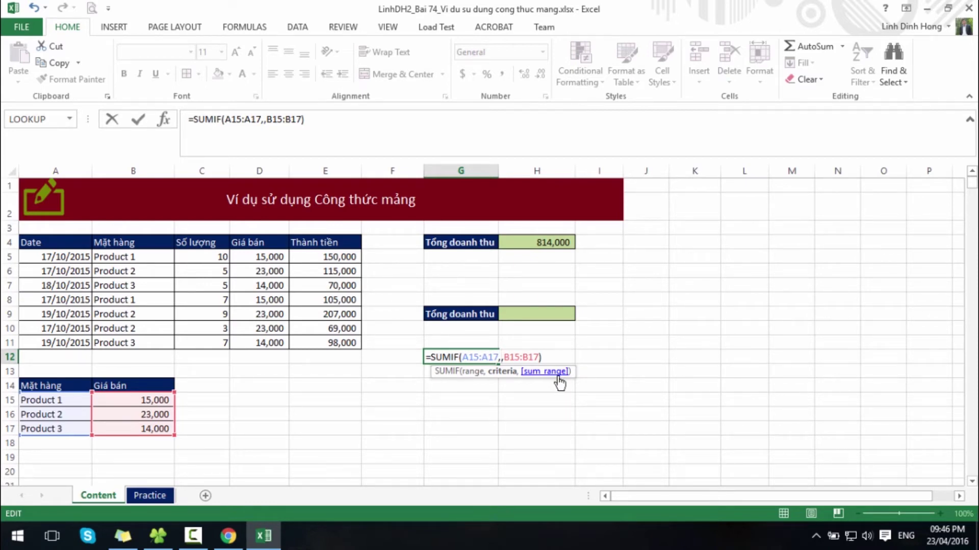
- Insert B5:B11 as G12's criteria and evaluate the SUMIF into {15000;23000;14000;15000;23000;23000;14000}
drag(139, 257, 142, 343)
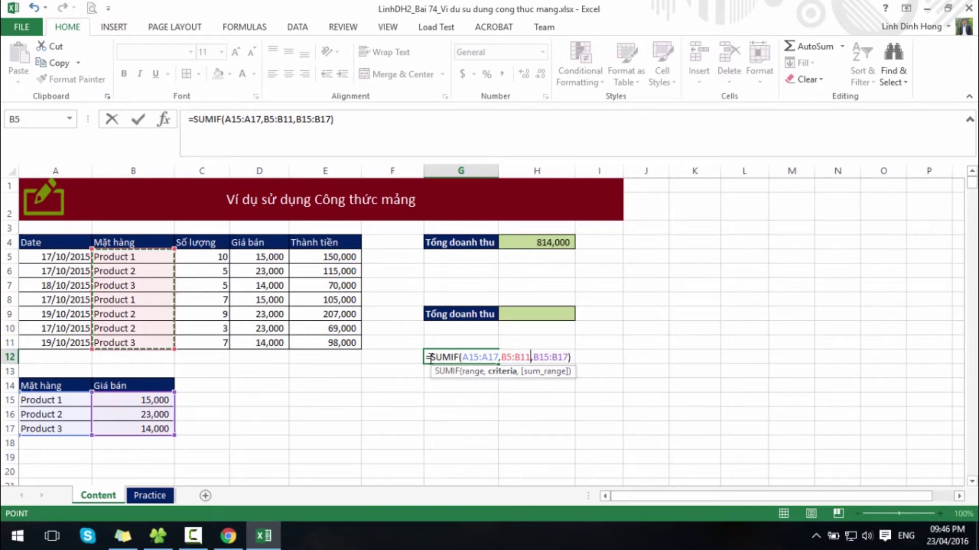
drag(431, 357, 719, 355)
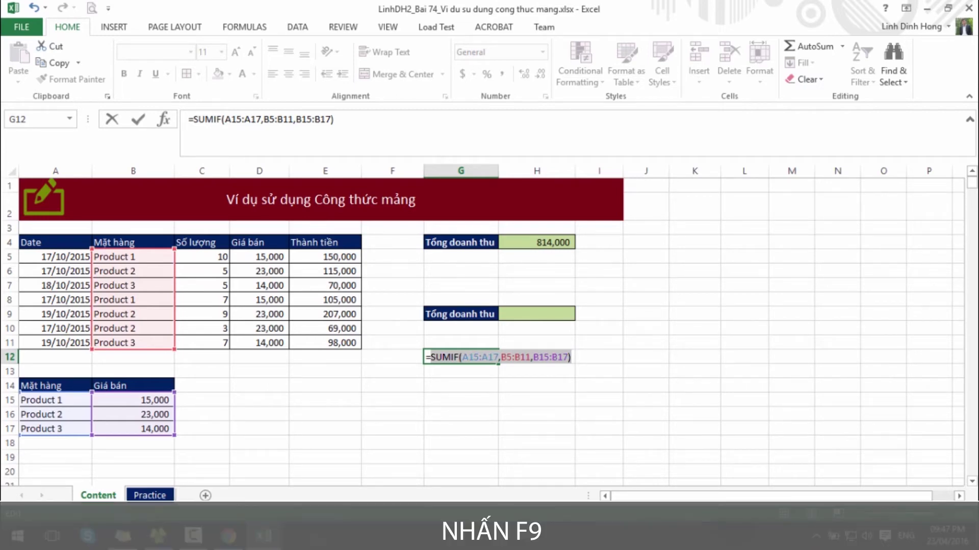
key(F9)
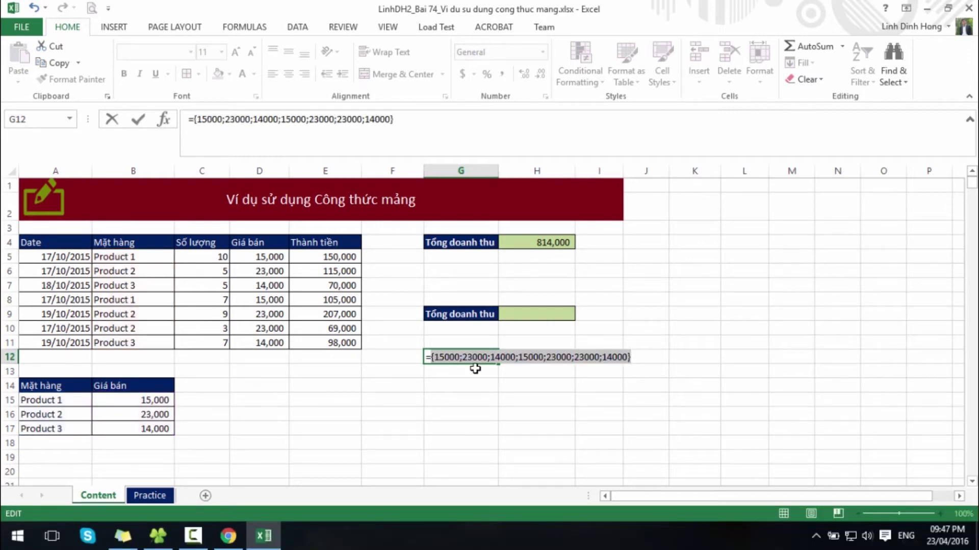
click(444, 357)
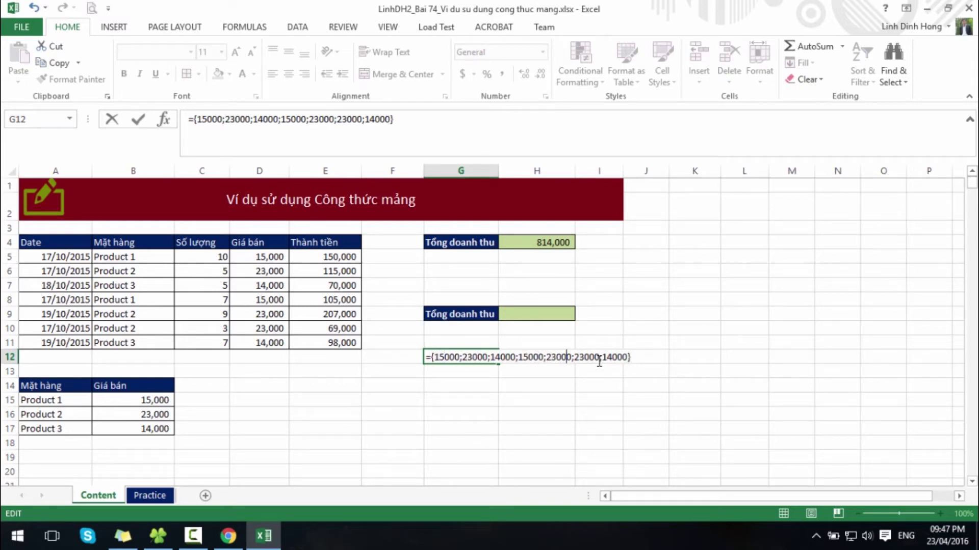
key(ctrl+z)
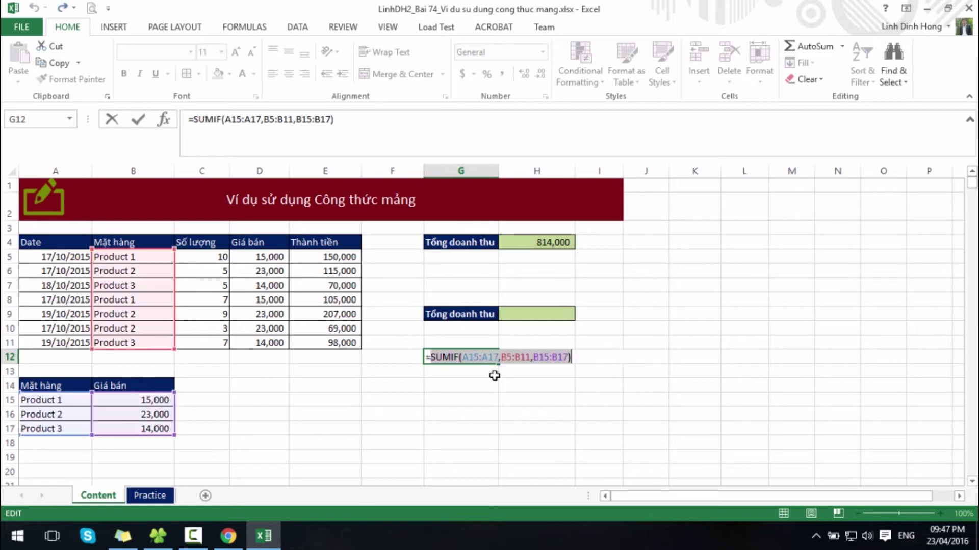
click(479, 358)
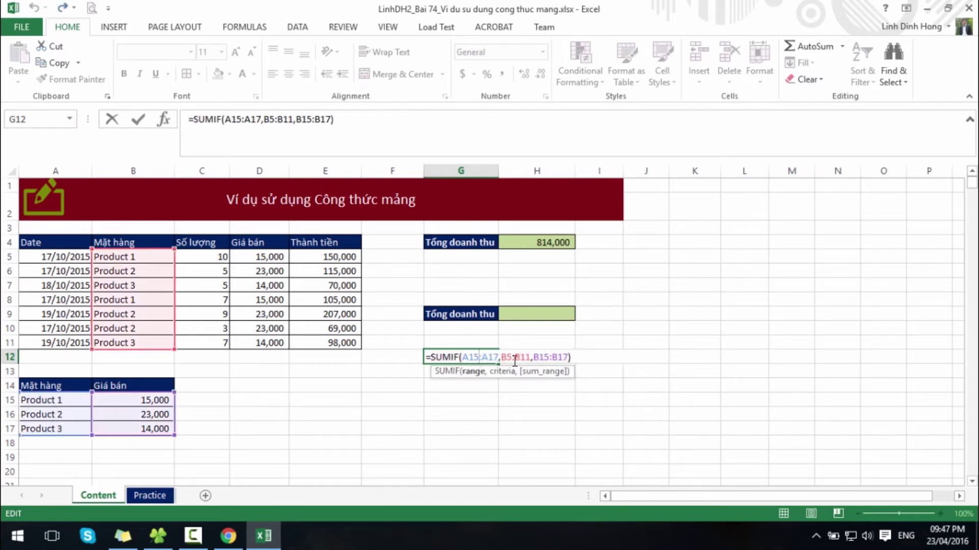
drag(156, 257, 169, 340)
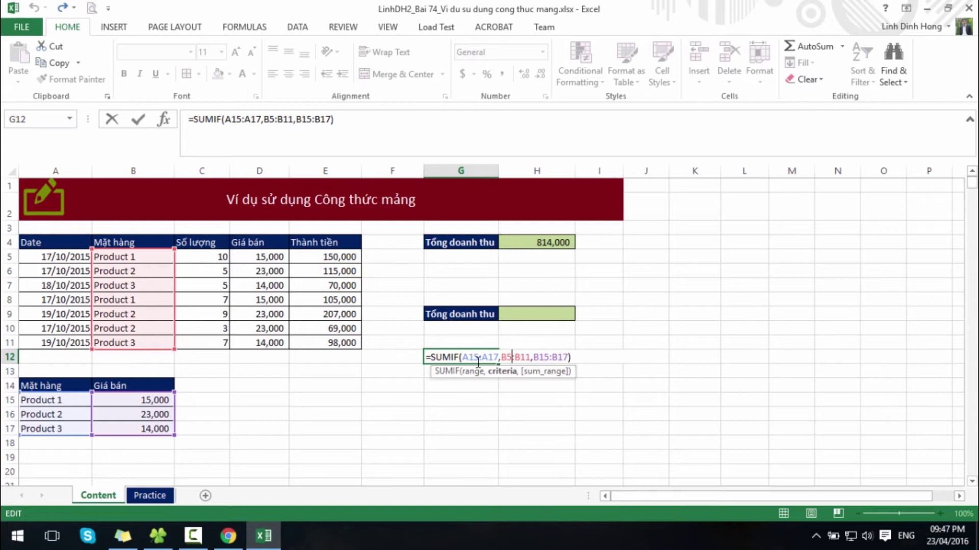
drag(501, 356, 529, 356)
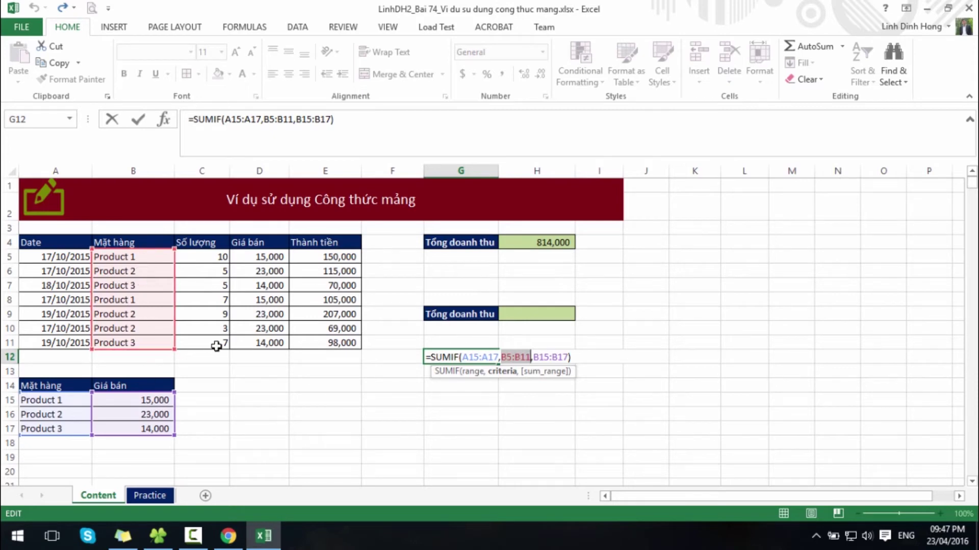
click(441, 356)
drag(441, 355, 578, 357)
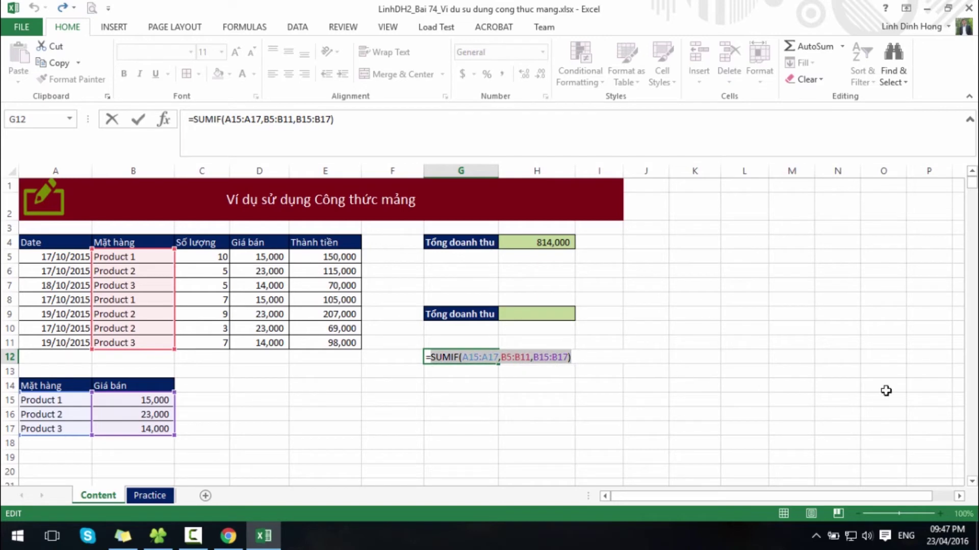
key(F9)
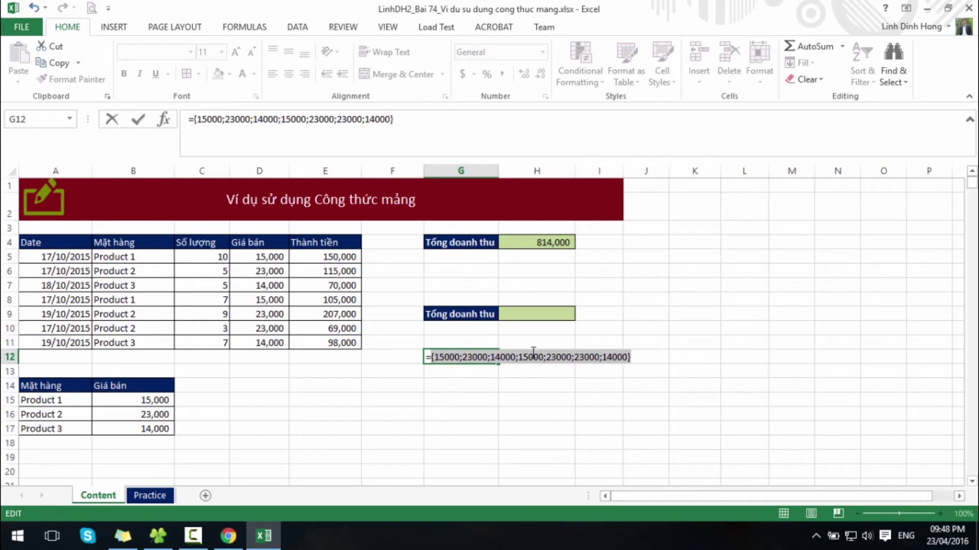
click(432, 358)
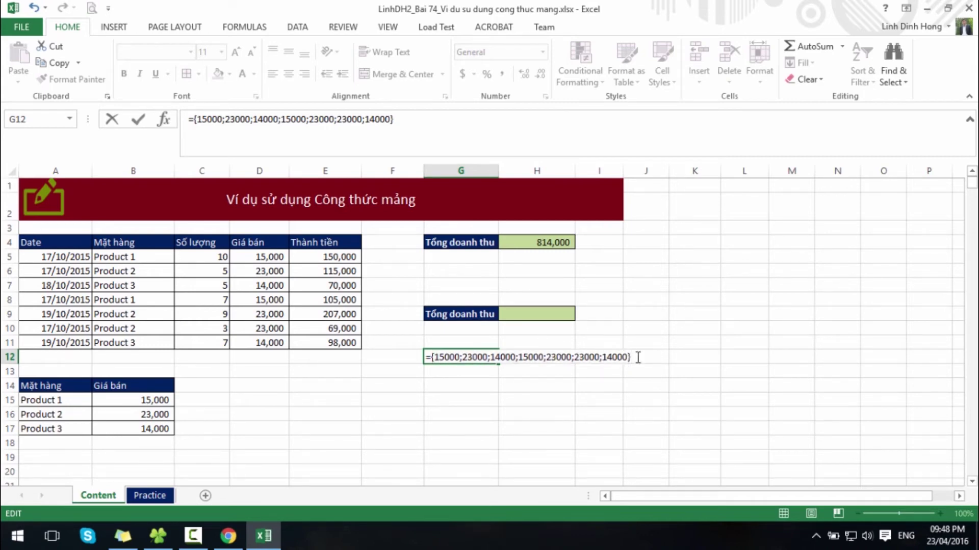
drag(640, 359, 436, 355)
click(431, 356)
key(ctrl+z)
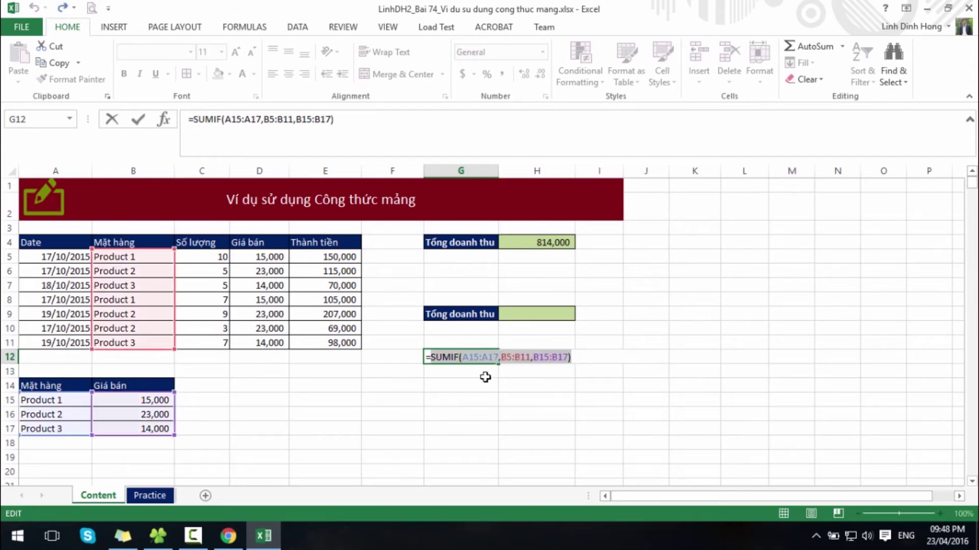
click(430, 357)
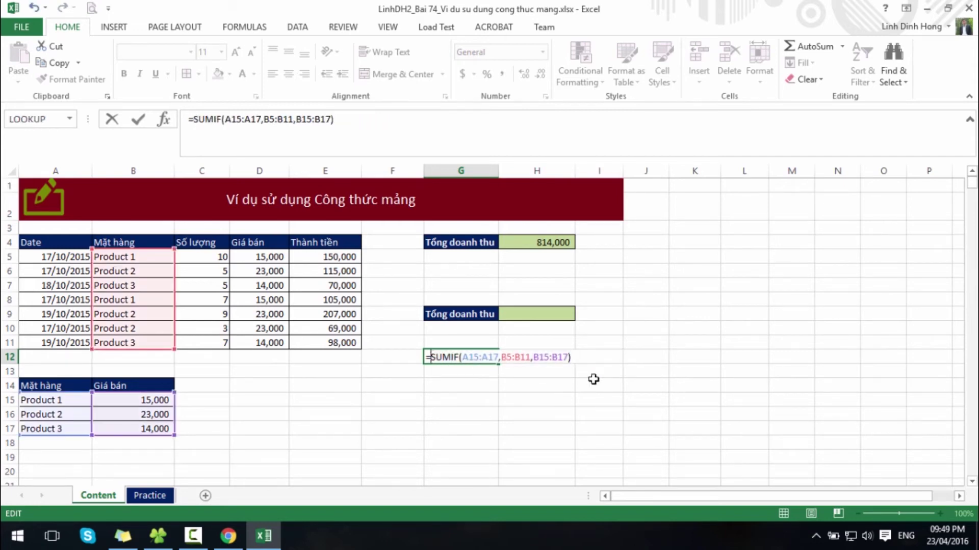
- Wrap G12's SUMIF in SUMPRODUCT, preview its price array with F9, undo, and add a comma
text(PROSUMPRODUCT)
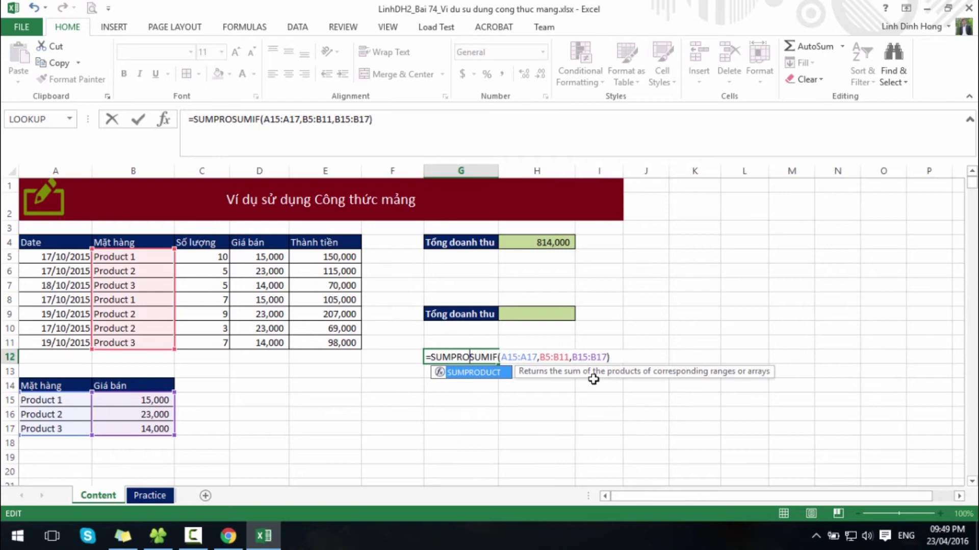
text(()
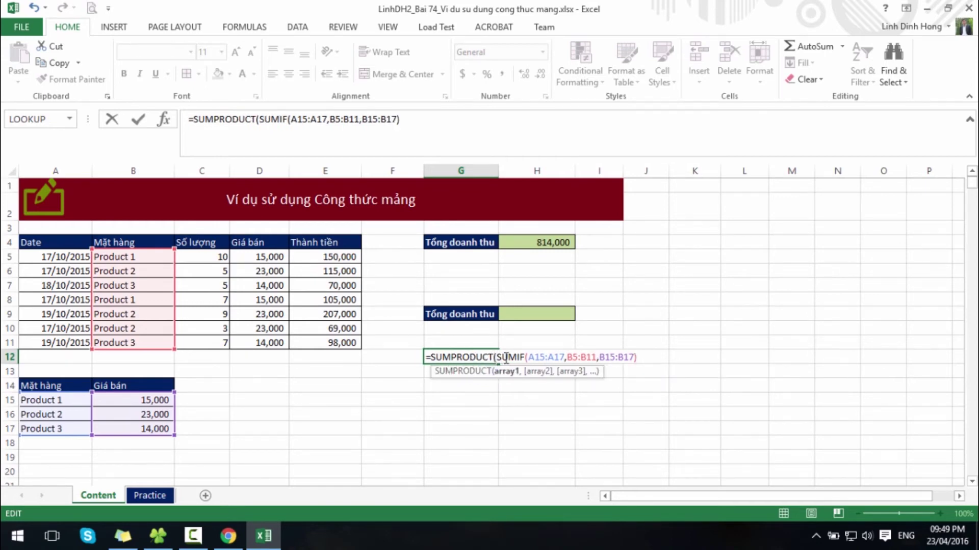
drag(503, 358, 653, 360)
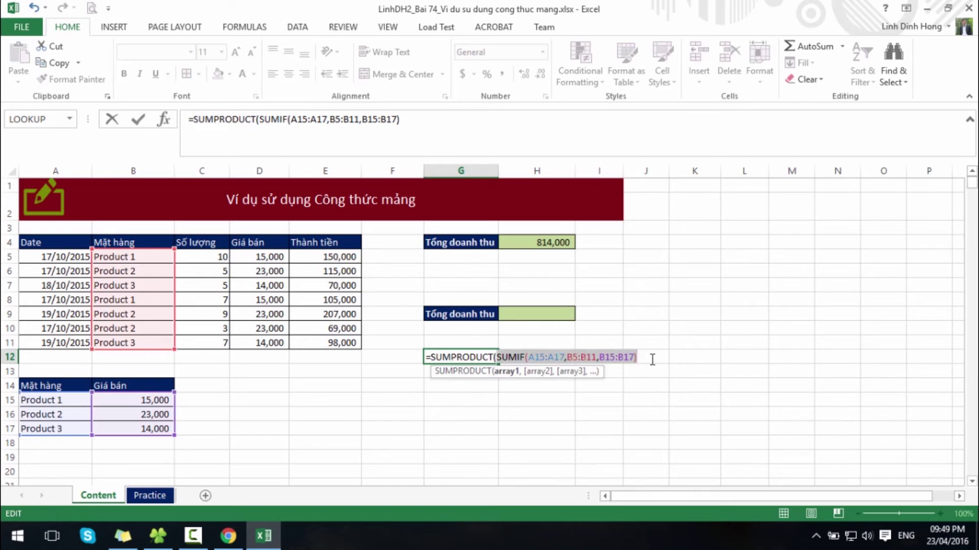
key(F9)
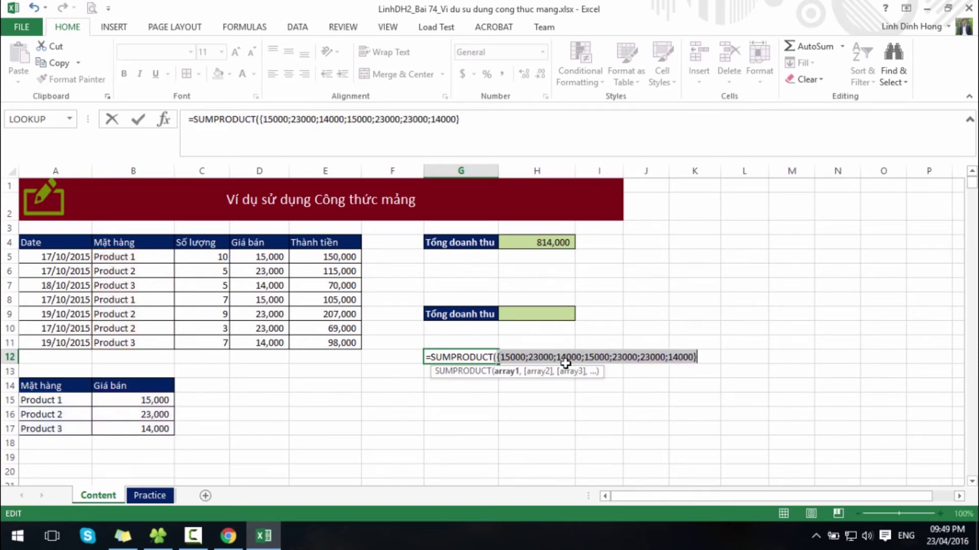
click(715, 360)
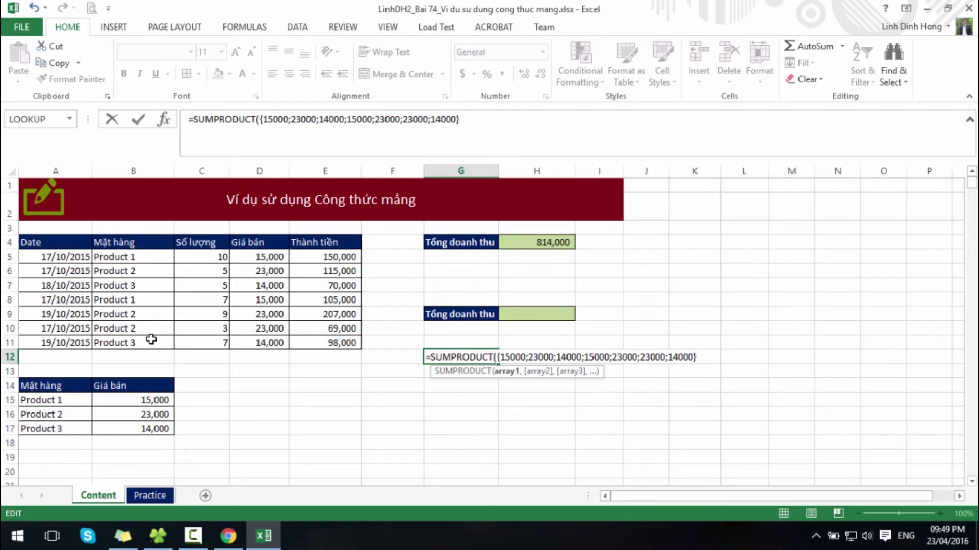
key(ctrl+z)
text(,)
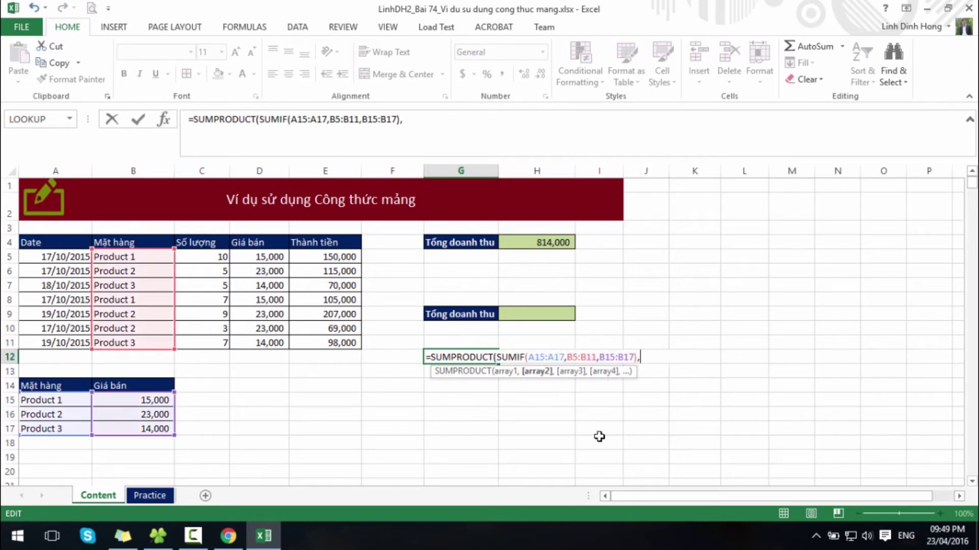
click(205, 256)
- Complete G12's SUMPRODUCT with quantities C5:C11 as the second array
drag(210, 276, 212, 340)
text())
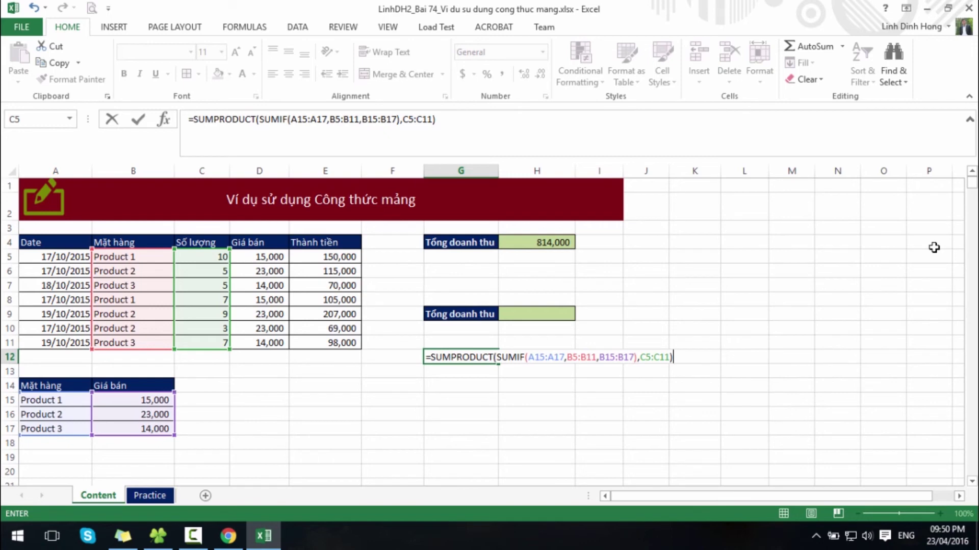
key(Return)
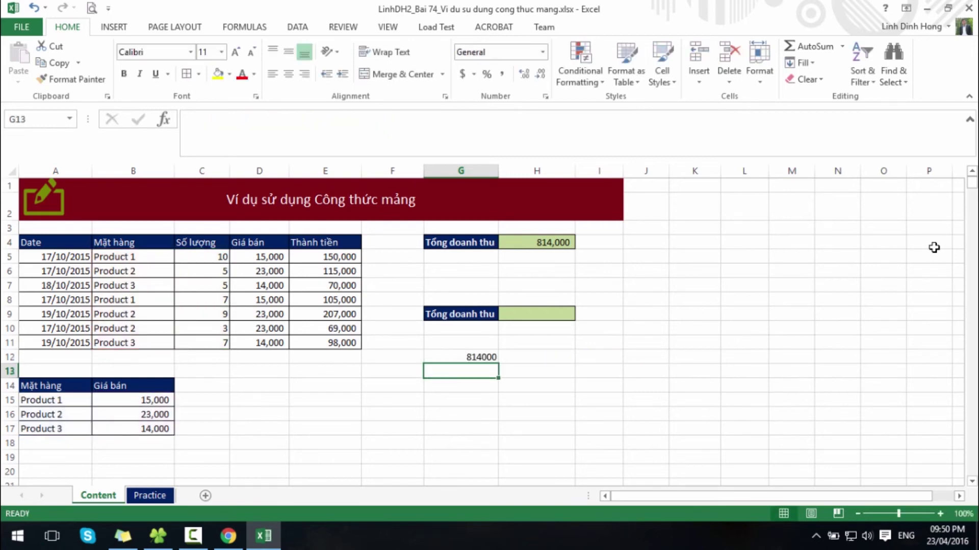
- Format G12's 814,000 result with Comma Style and no decimal places
key(Up)
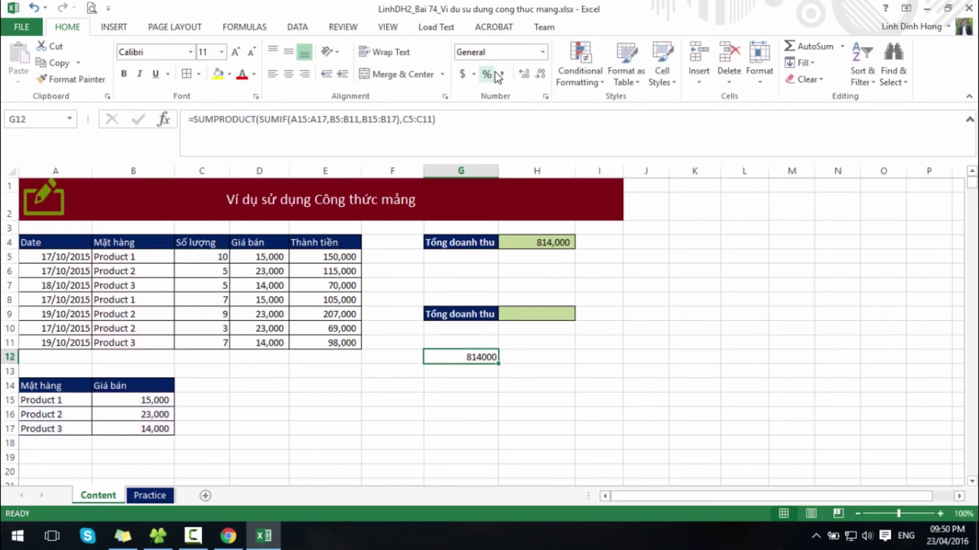
click(501, 74)
click(540, 74)
click(540, 74)
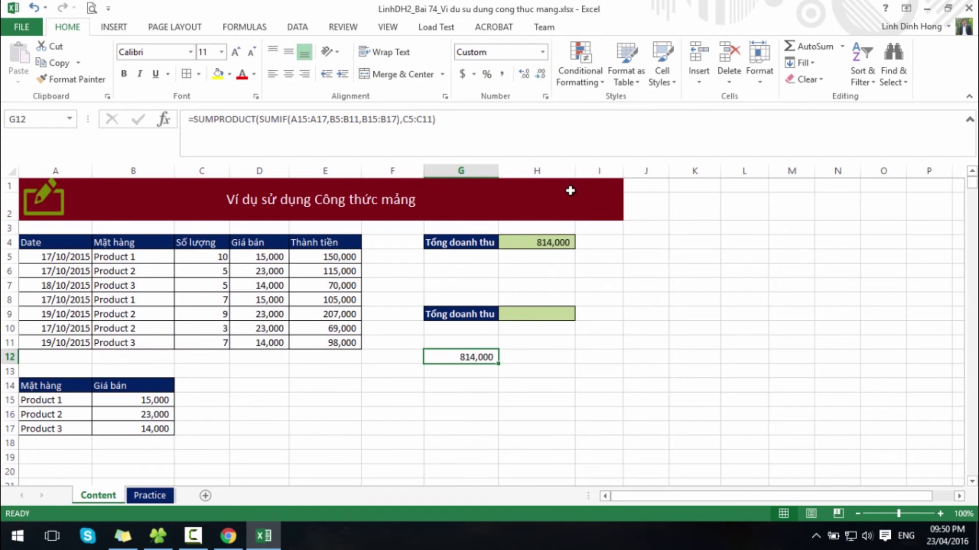
- Start H9's formula as =SUMPRODUCT(SUMIF( with A15:A17 as the lookup range
click(529, 243)
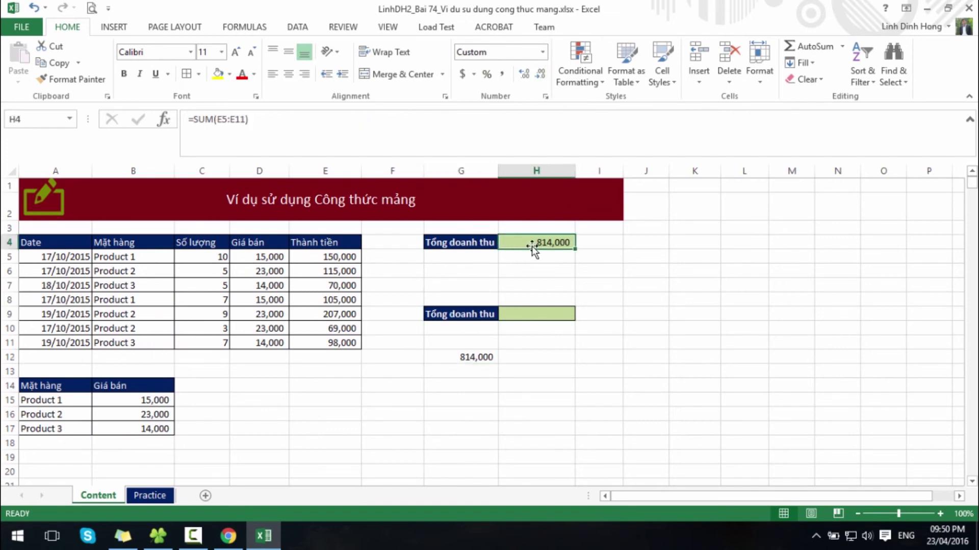
click(538, 312)
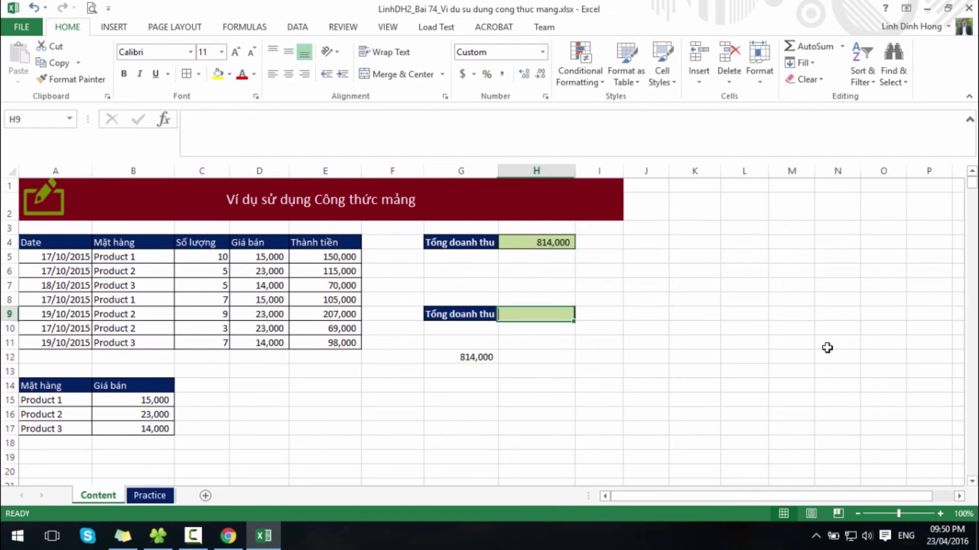
text(=)
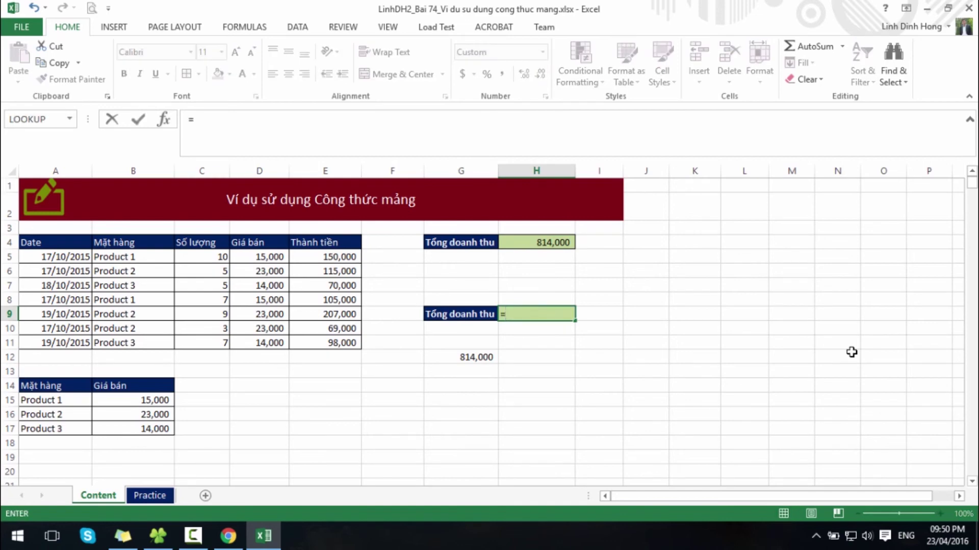
text(sump)
key(Tab)
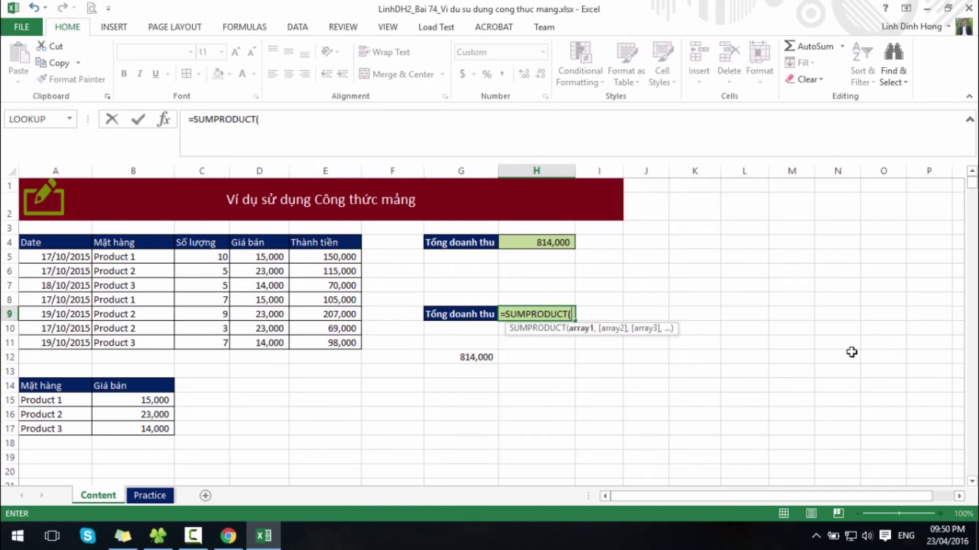
text(sumi)
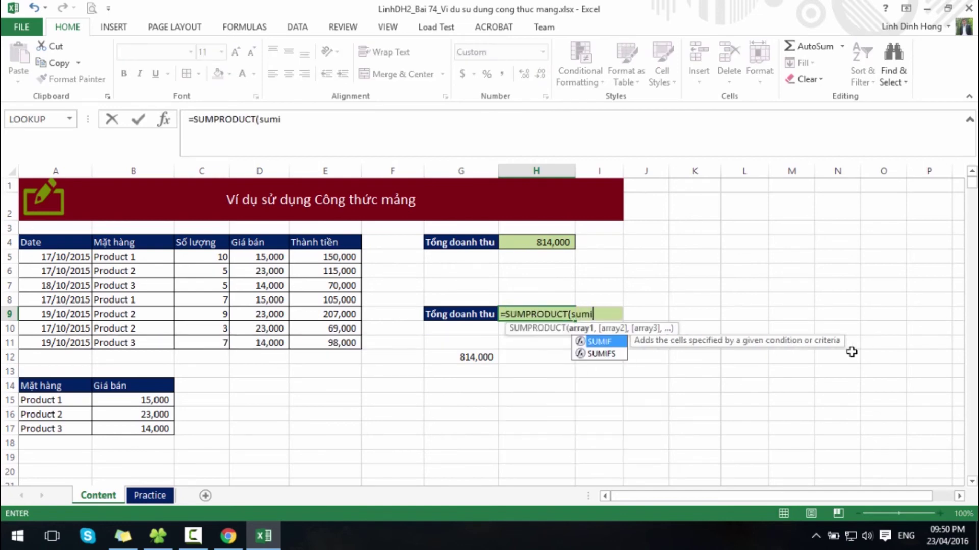
text(f)
key(Tab)
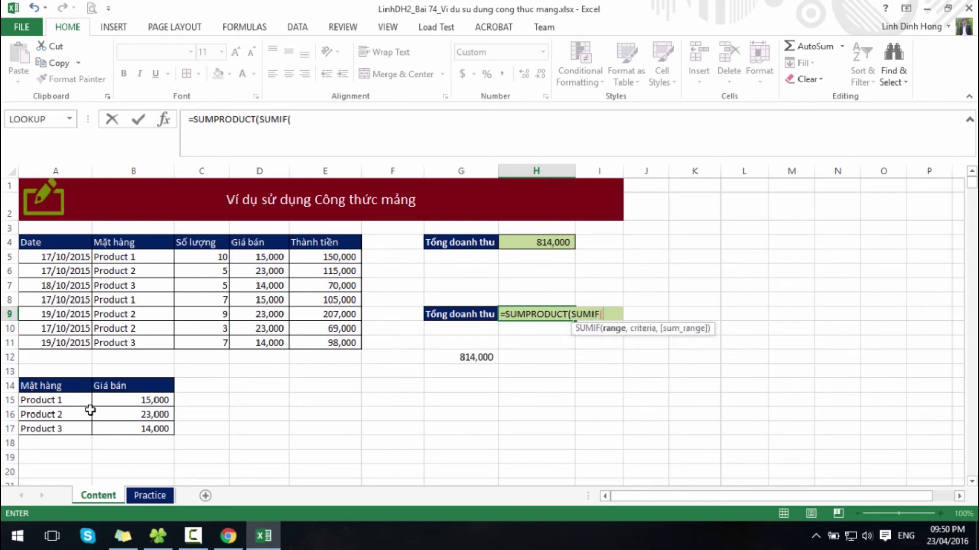
drag(54, 403, 55, 428)
text(,)
- Add criteria B5:B11, sum range B15:B17 and quantities C5:C11, giving 814,000
drag(143, 257, 149, 341)
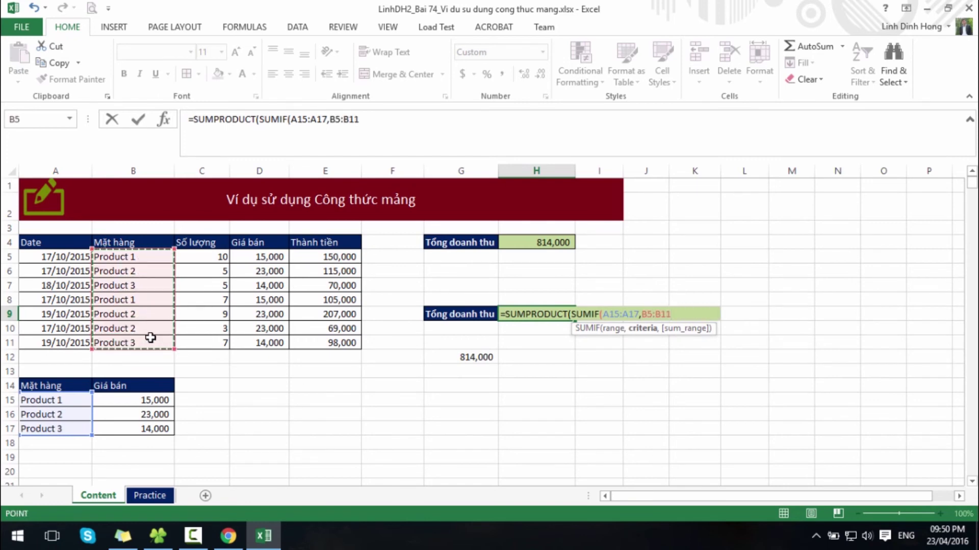
text(,)
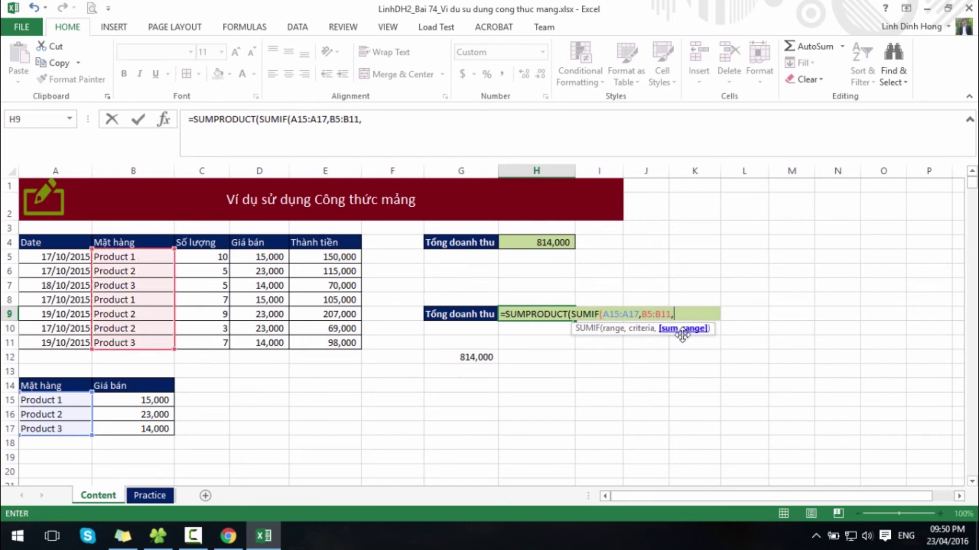
drag(157, 400, 158, 427)
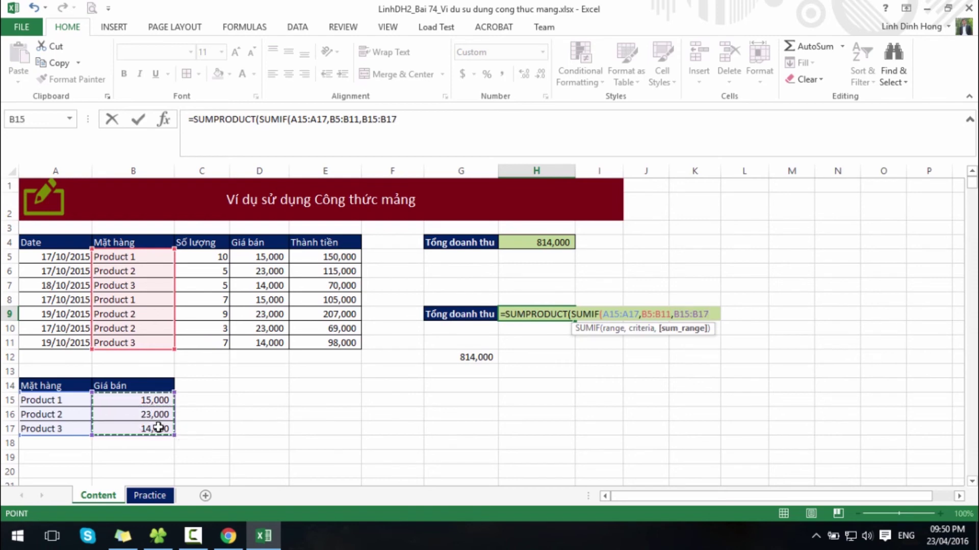
text(,)
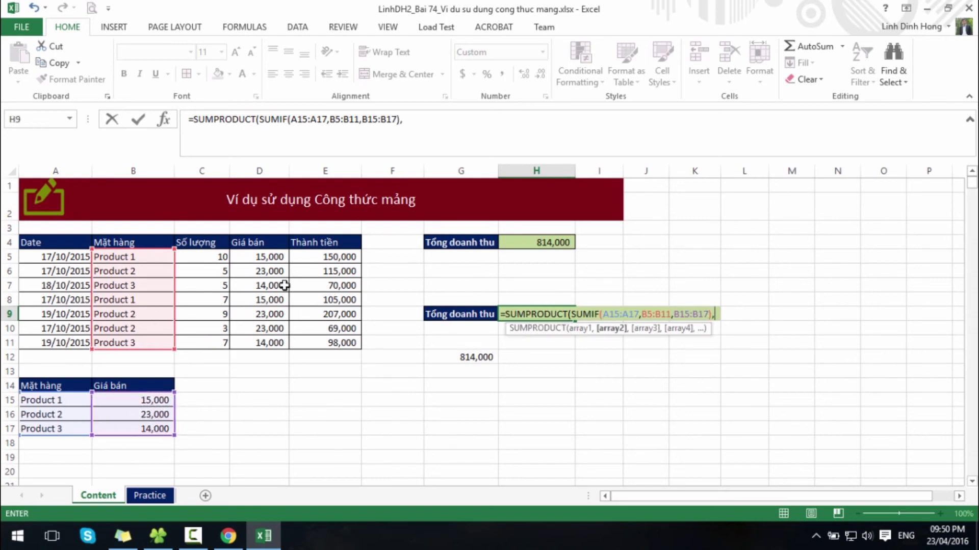
click(203, 264)
drag(203, 264, 206, 338)
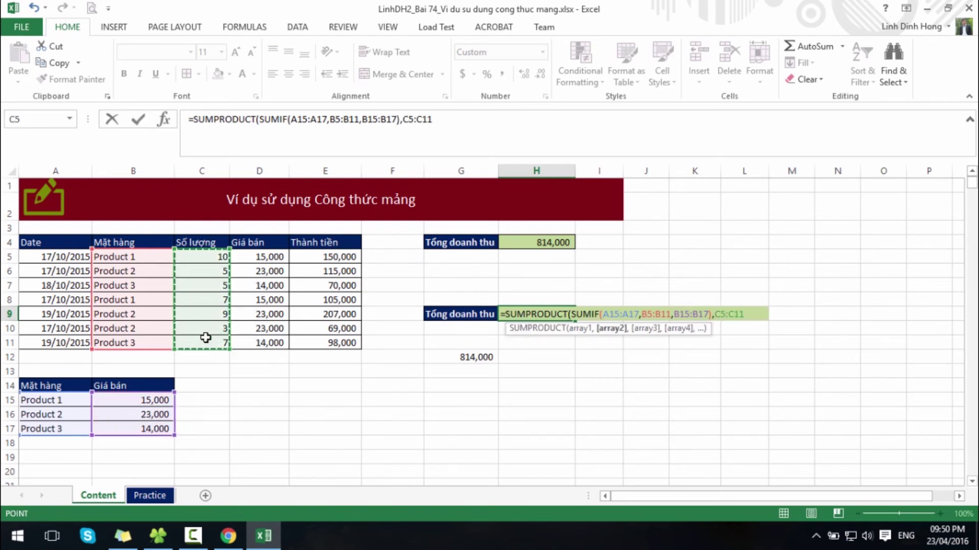
key(ctrl+Return)
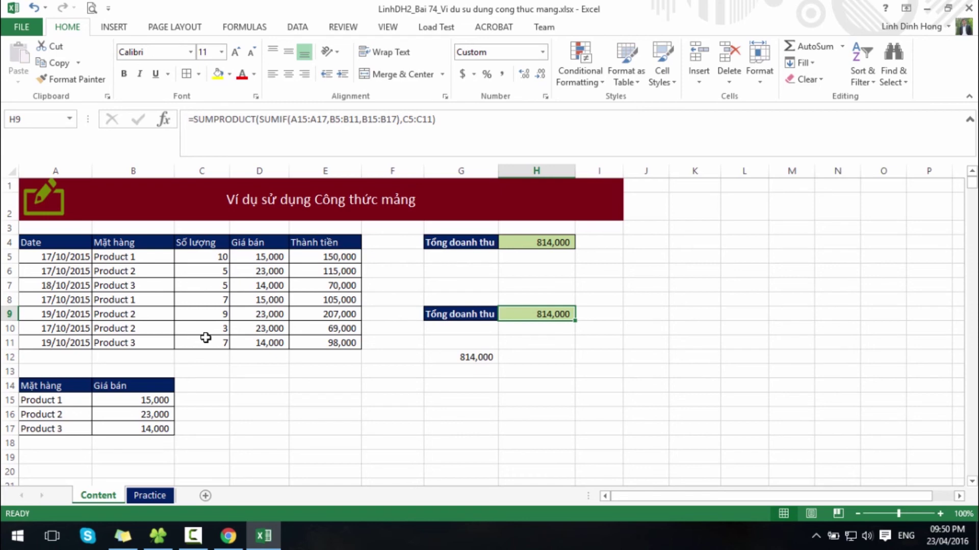
- Delete the Giá bán and Thành tiền columns and clear the #REF! total in F4
drag(262, 170, 320, 165)
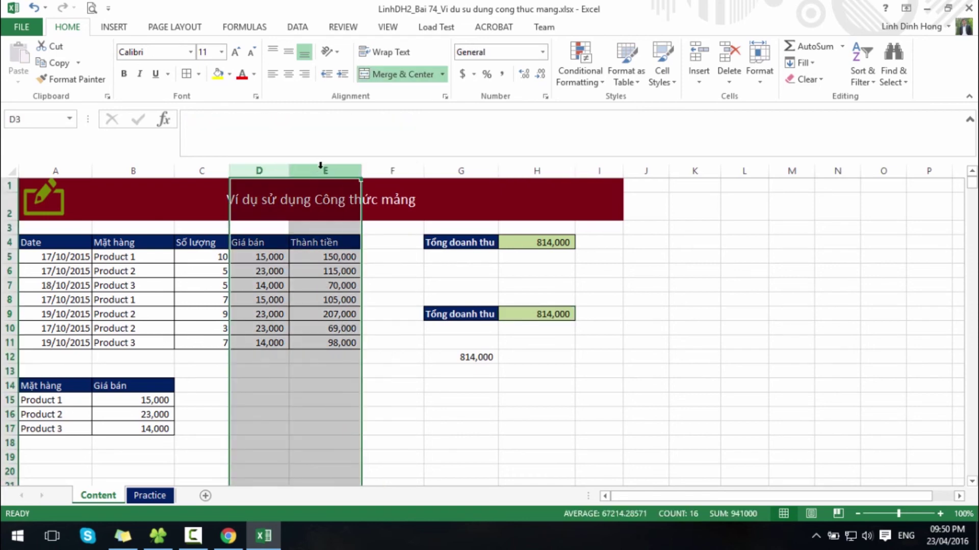
right_click(321, 170)
click(357, 288)
click(410, 243)
key(Delete)
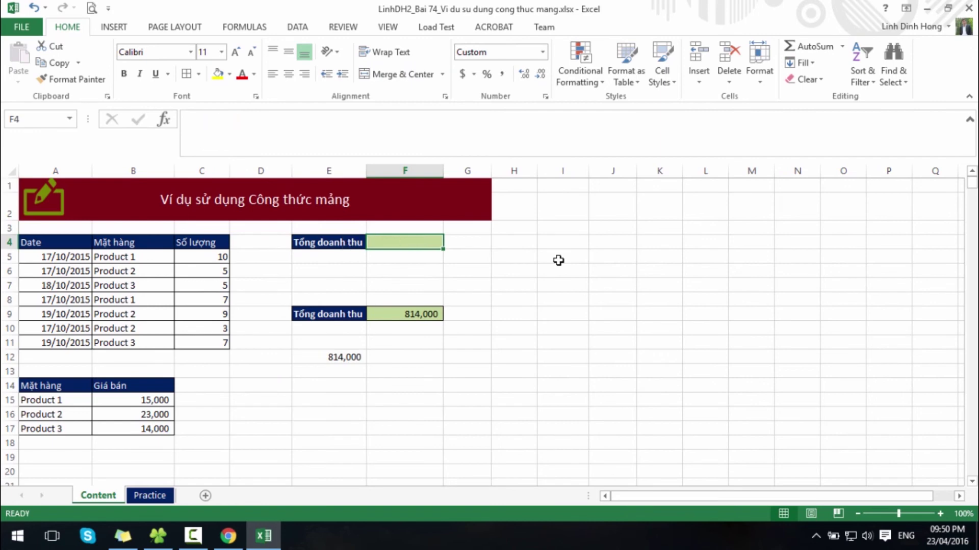
- Paste blank cell H4 over E4:F4 to clear its leftover formatting
key(Right)
key(Right)
key(ctrl+c)
key(Left)
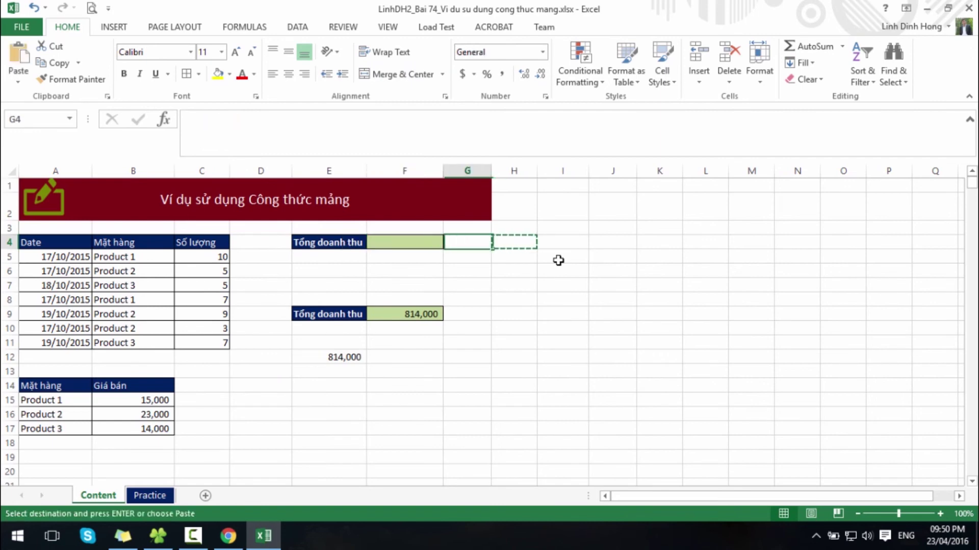
key(Left)
key(shift+Left)
key(ctrl+v)
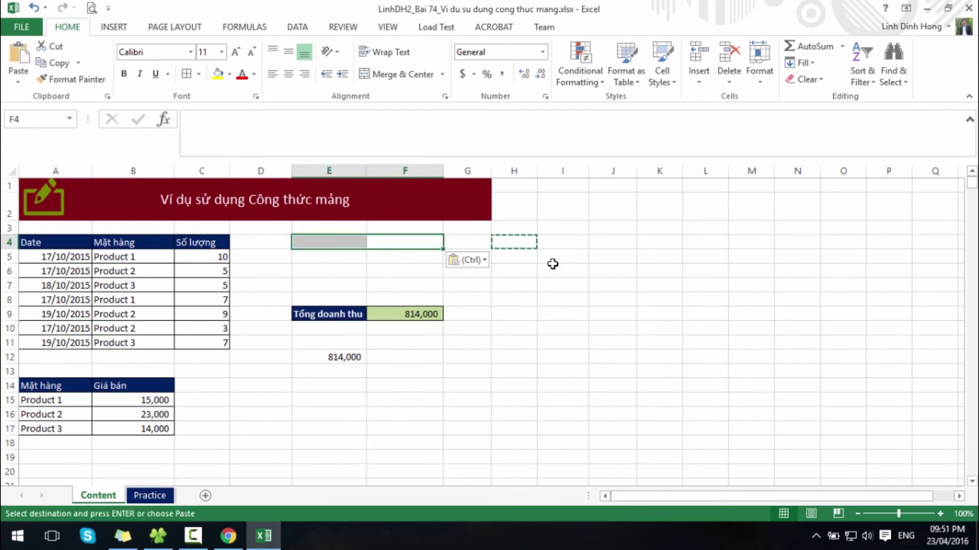
click(560, 287)
- Move the Tổng doanh thu block from E9:F9 to E4 and check F4's SUMPRODUCT formula
drag(326, 314, 405, 314)
key(ctrl+c)
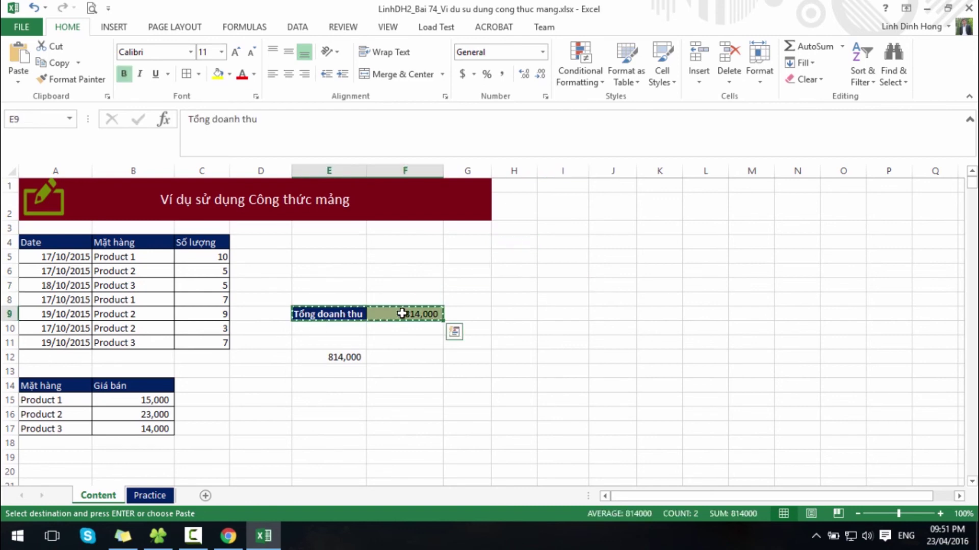
click(325, 241)
key(ctrl+v)
click(407, 244)
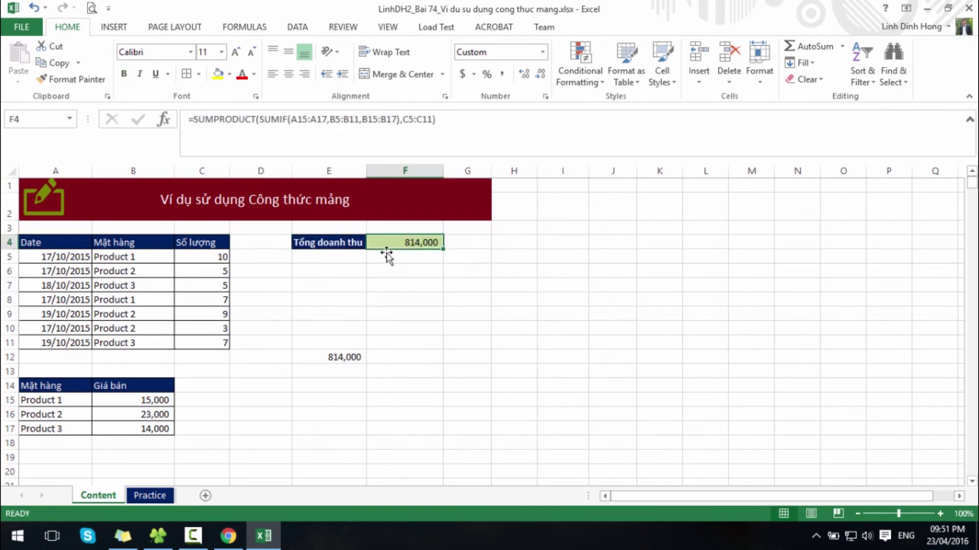
key(F2)
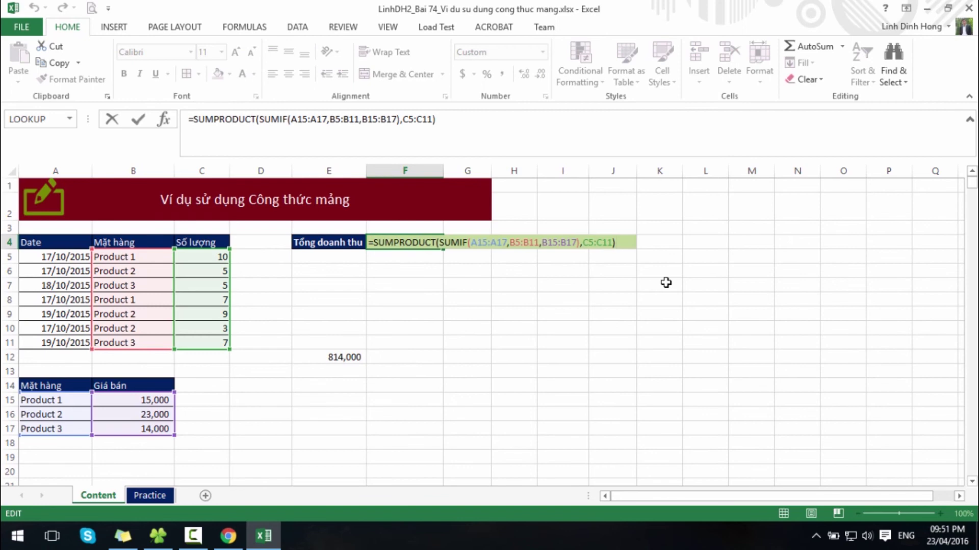
key(Escape)
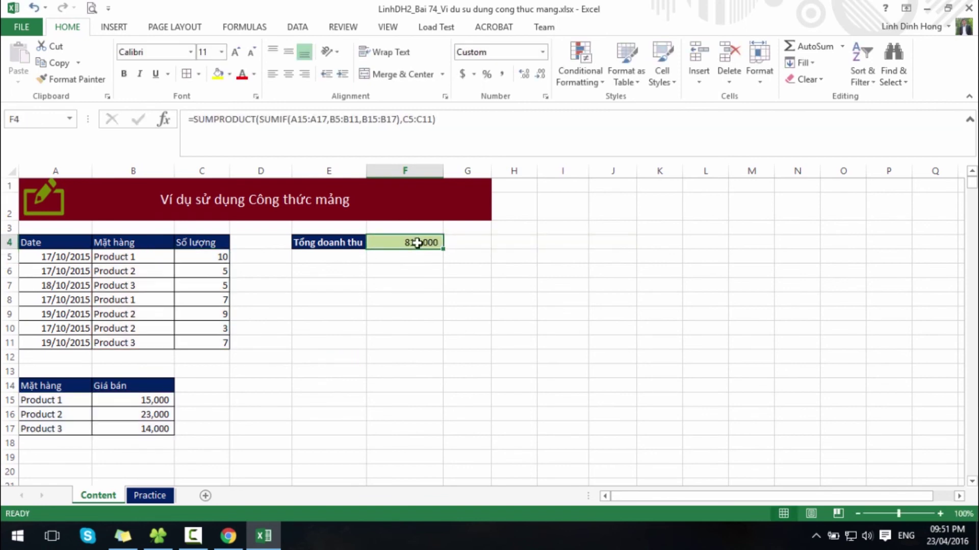
- Switch to the Practice sheet and review the BÁO CÁO TÌNH HÌNH KINH DOANH table and its Câu questions, selecting E9 and the A22 label
click(150, 496)
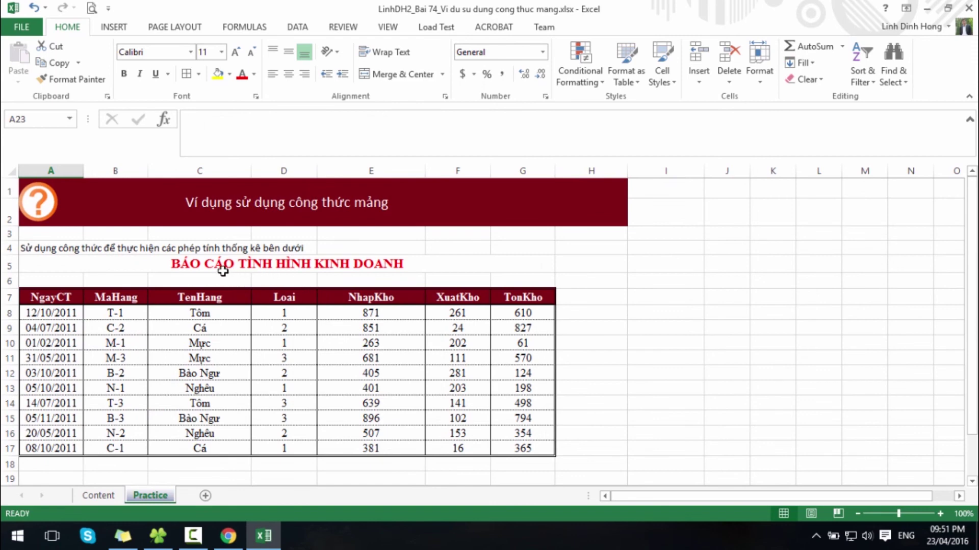
click(284, 388)
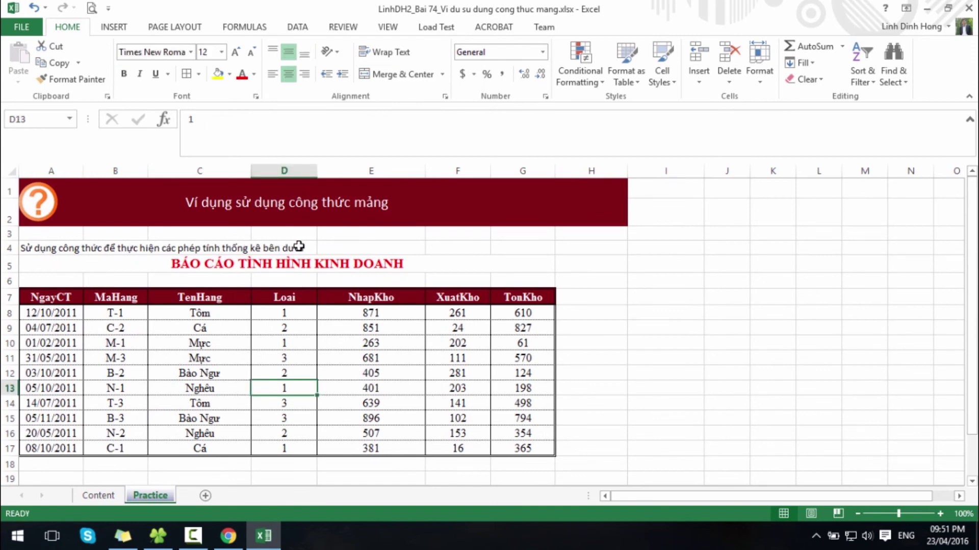
click(376, 334)
scroll(380, 343, down, 3)
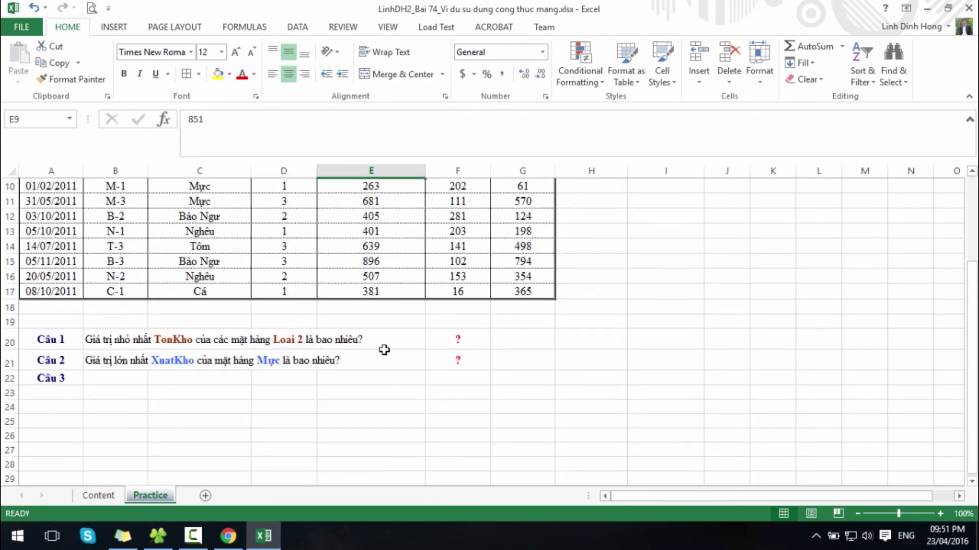
click(77, 384)
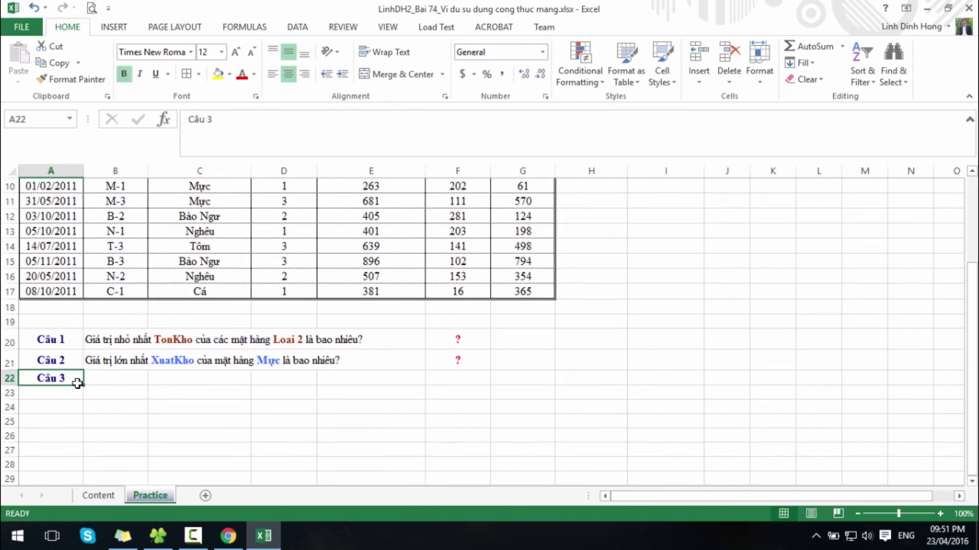
scroll(397, 374, up, 3)
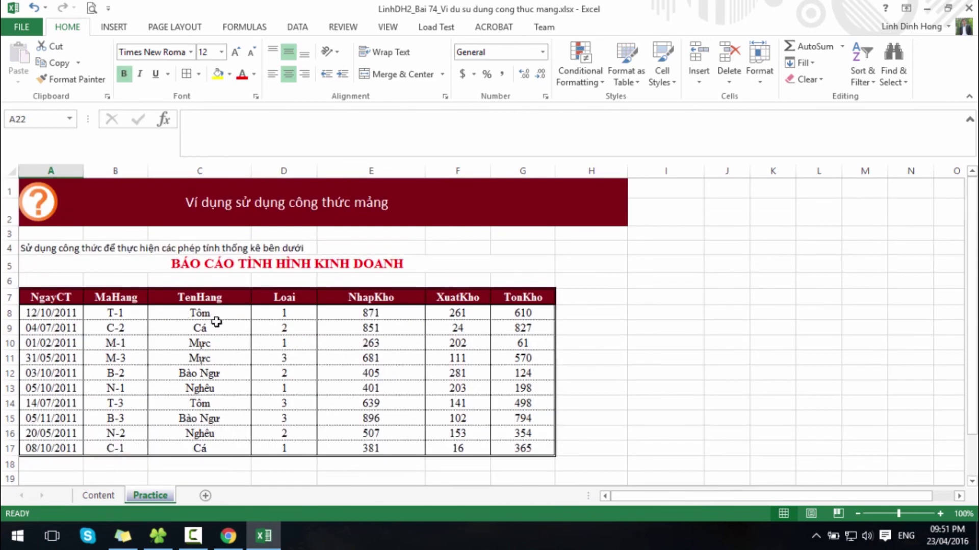
scroll(201, 321, down, 3)
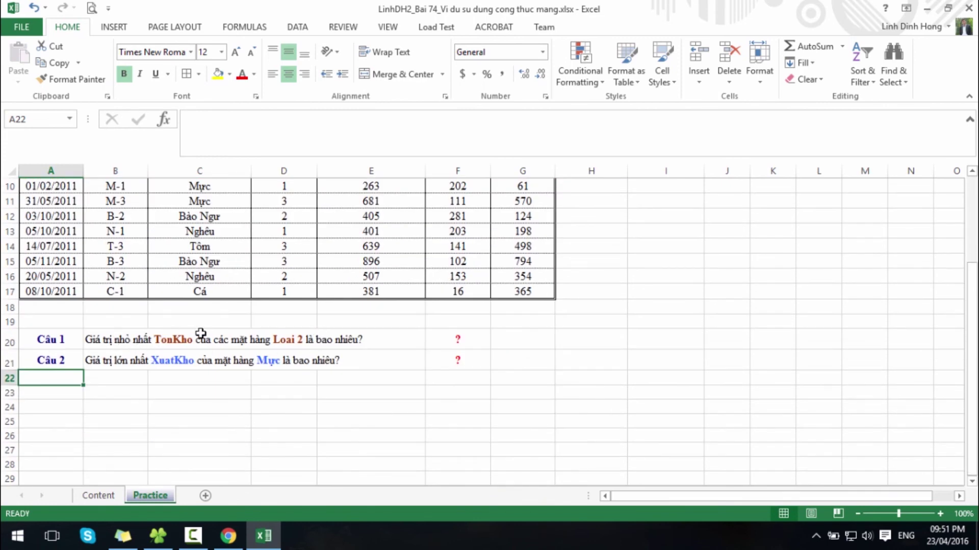
scroll(201, 335, up, 2)
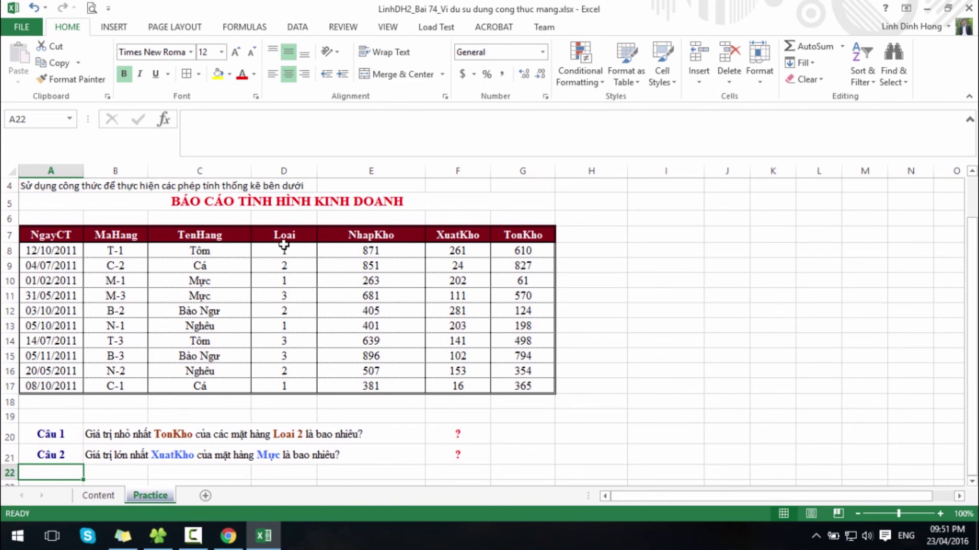
drag(284, 246, 284, 386)
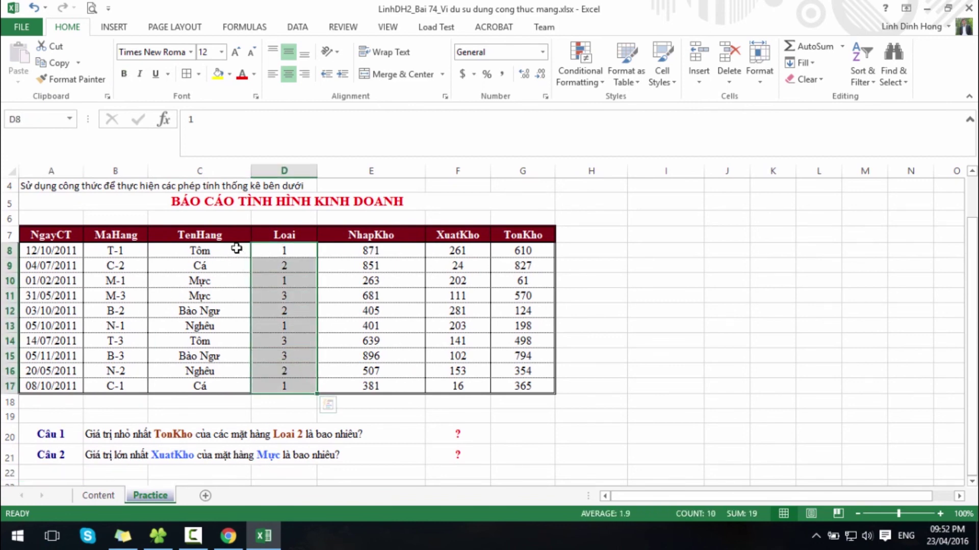
drag(457, 250, 457, 386)
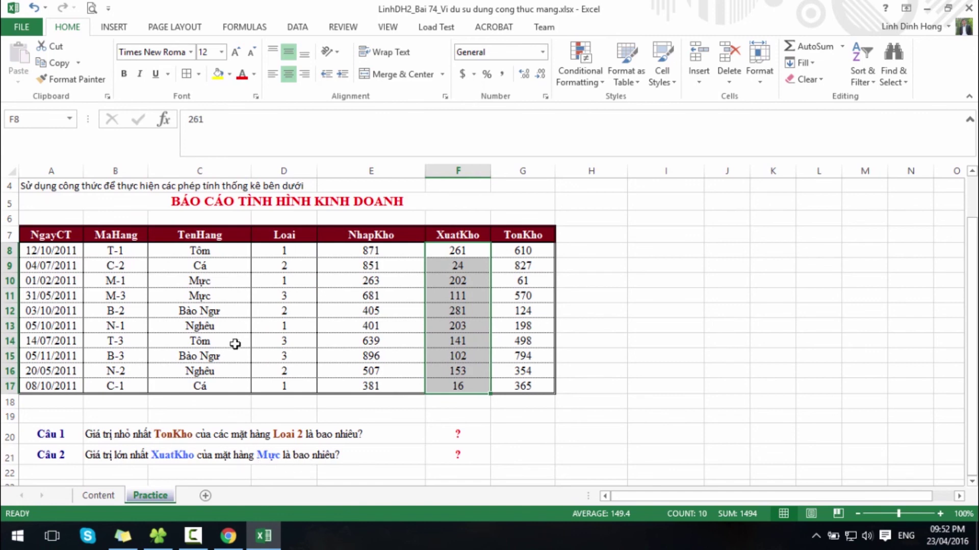
drag(219, 252, 210, 391)
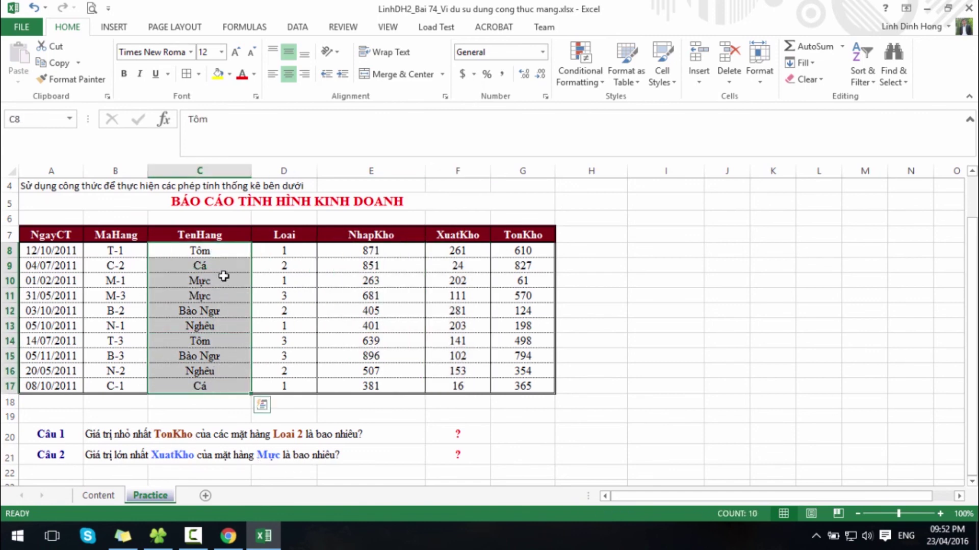
drag(212, 250, 207, 382)
drag(460, 248, 462, 390)
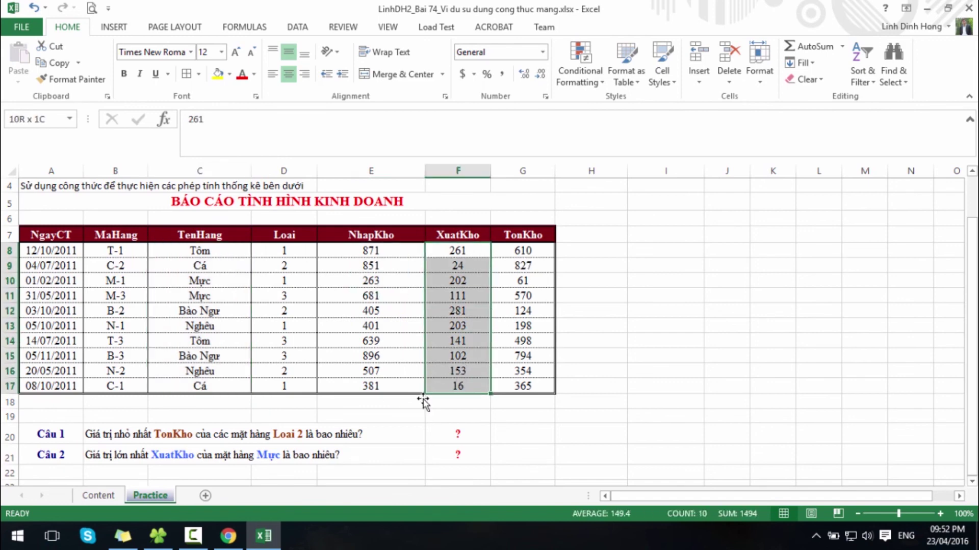